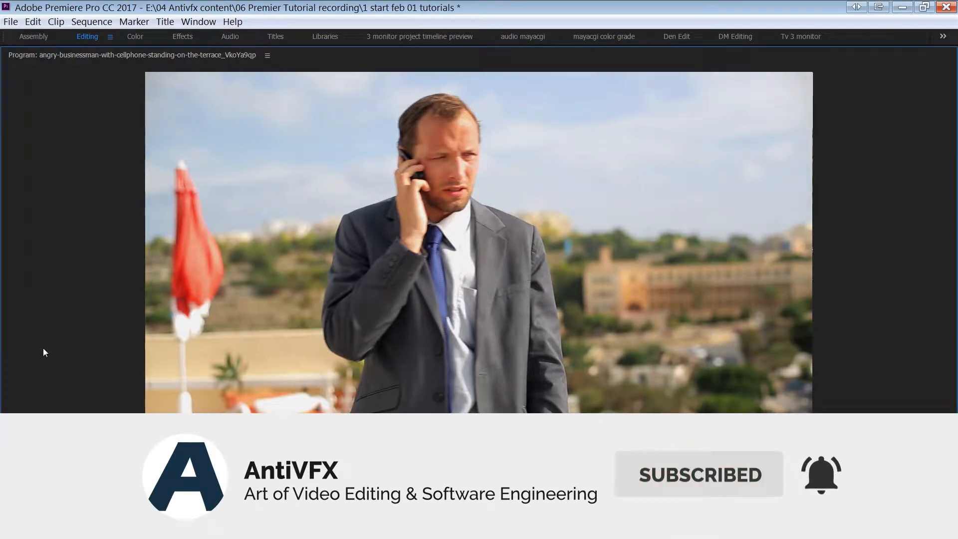
- Browse the user title templates, including Lower 3rd Gradient fills, Lower 3rd Waves and question of the day, and leave without creating a title
{"action": "key", "text": "grave"}
{"action": "left_click", "coordinate": [166, 23]}
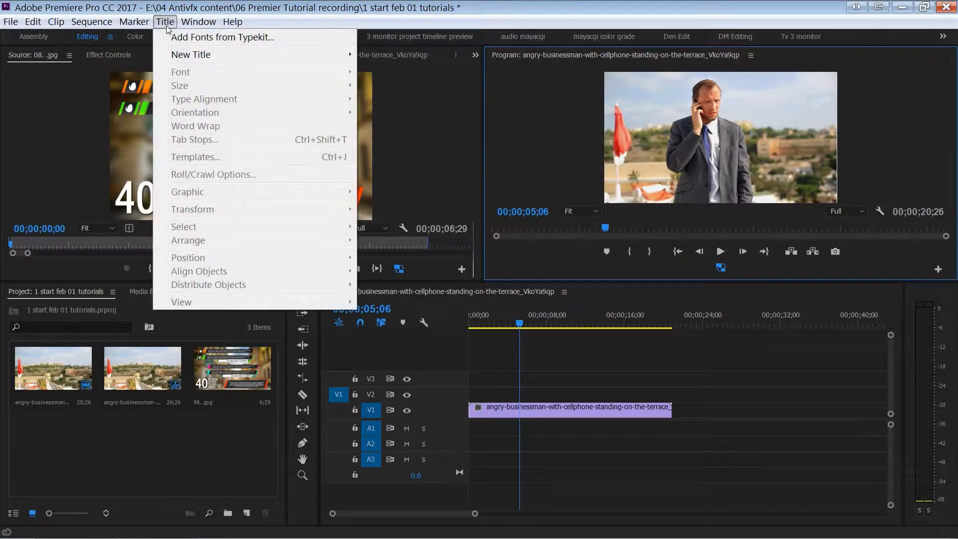
{"action": "mouse_move", "coordinate": [189, 58]}
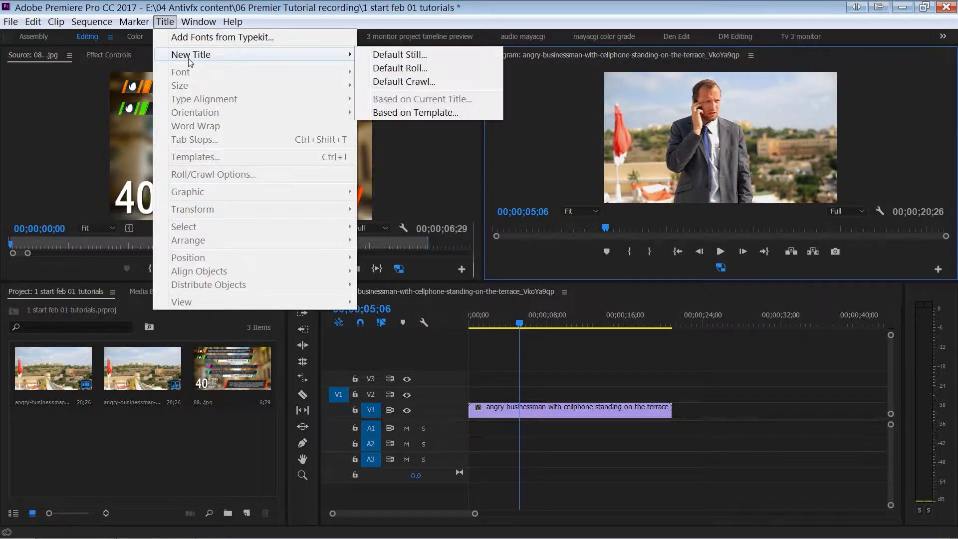
{"action": "left_click", "coordinate": [437, 113]}
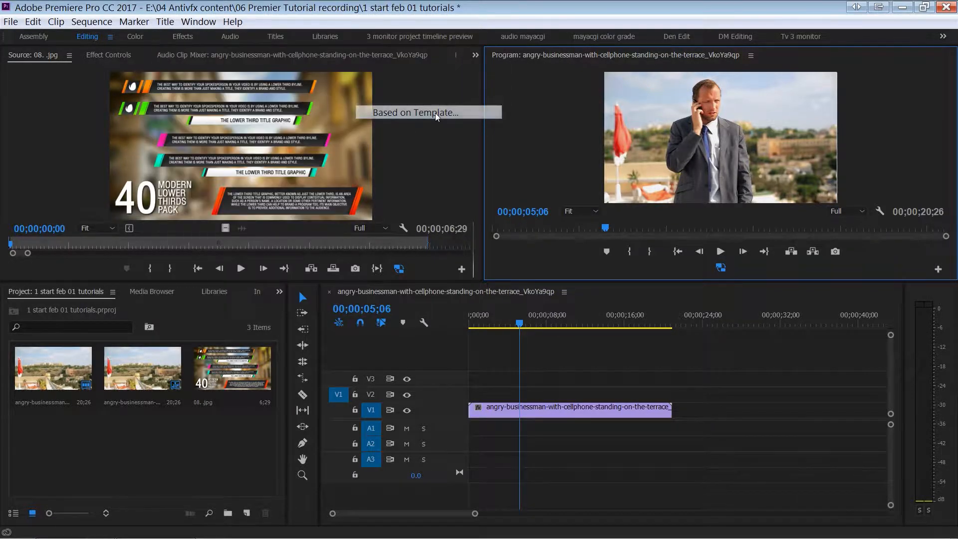
{"action": "left_click_drag", "start_coordinate": [370, 129], "coordinate": [340, 170]}
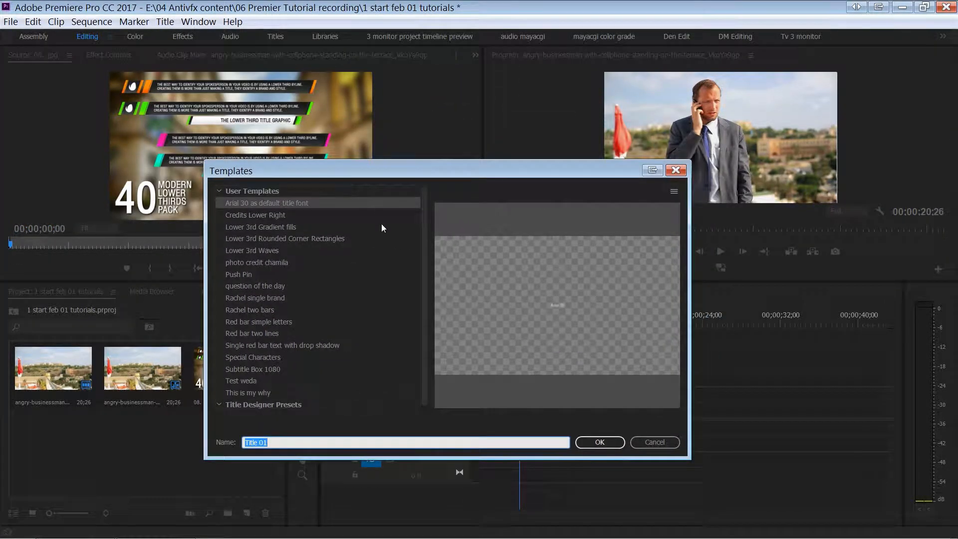
{"action": "left_click", "coordinate": [270, 227]}
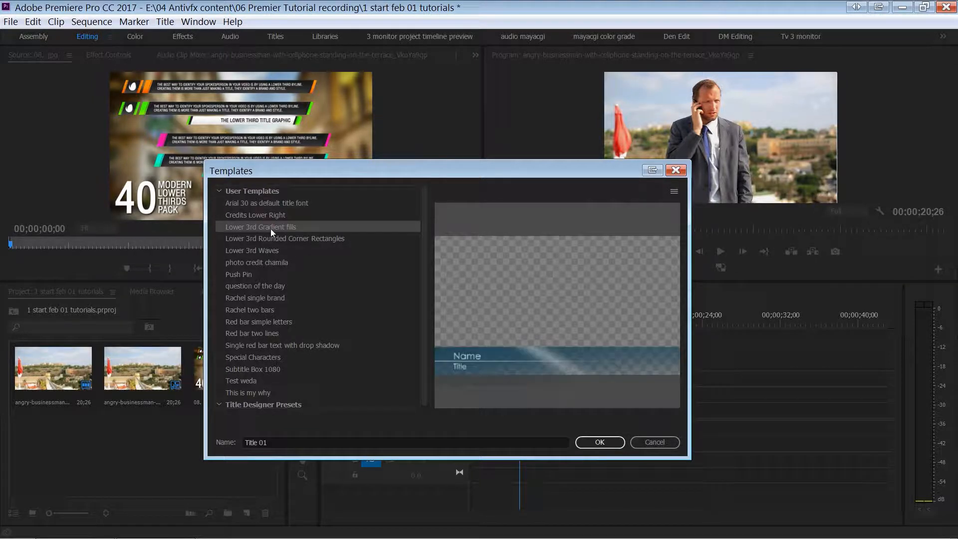
{"action": "left_click", "coordinate": [264, 250]}
{"action": "left_click", "coordinate": [264, 286]}
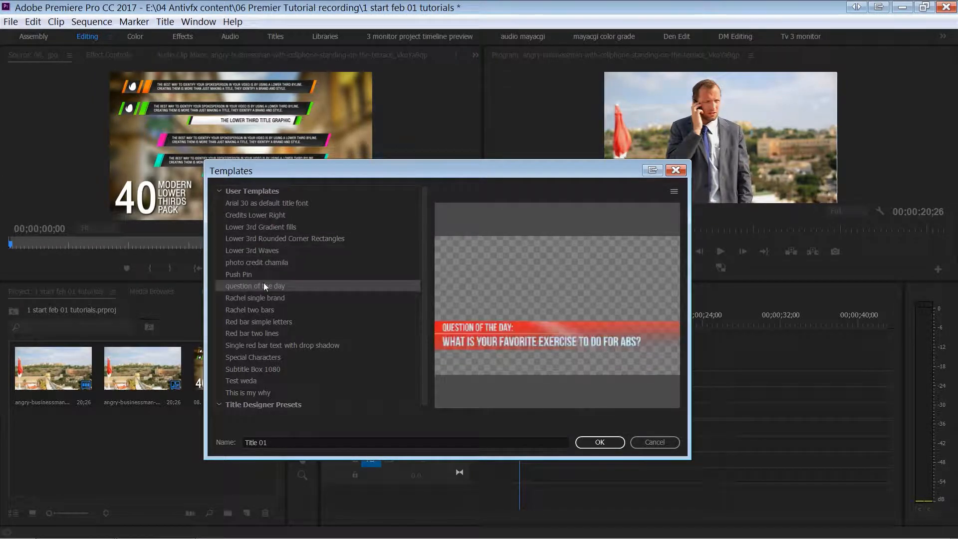
{"action": "left_click", "coordinate": [251, 309]}
{"action": "left_click", "coordinate": [254, 332]}
{"action": "left_click", "coordinate": [256, 347]}
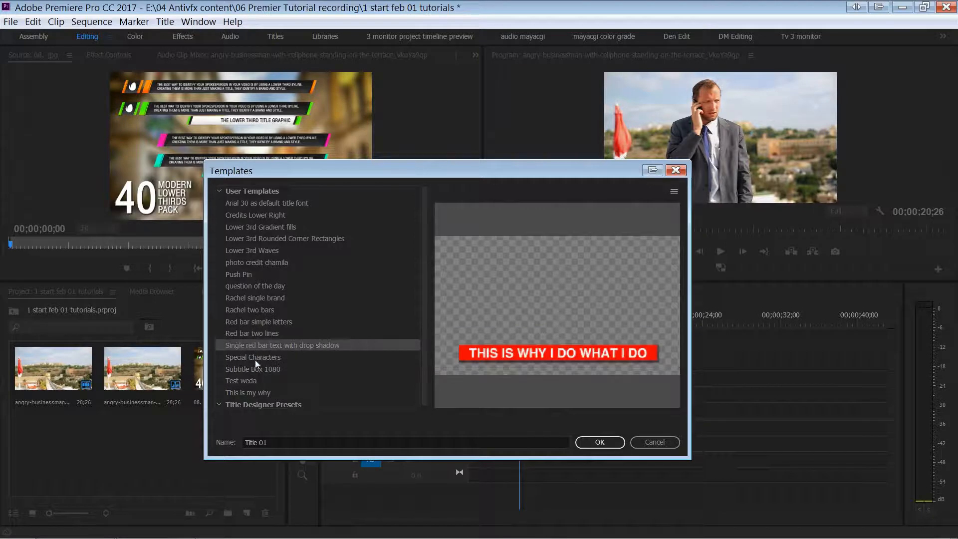
{"action": "left_click", "coordinate": [255, 358]}
{"action": "left_click", "coordinate": [260, 251]}
{"action": "left_click", "coordinate": [260, 228]}
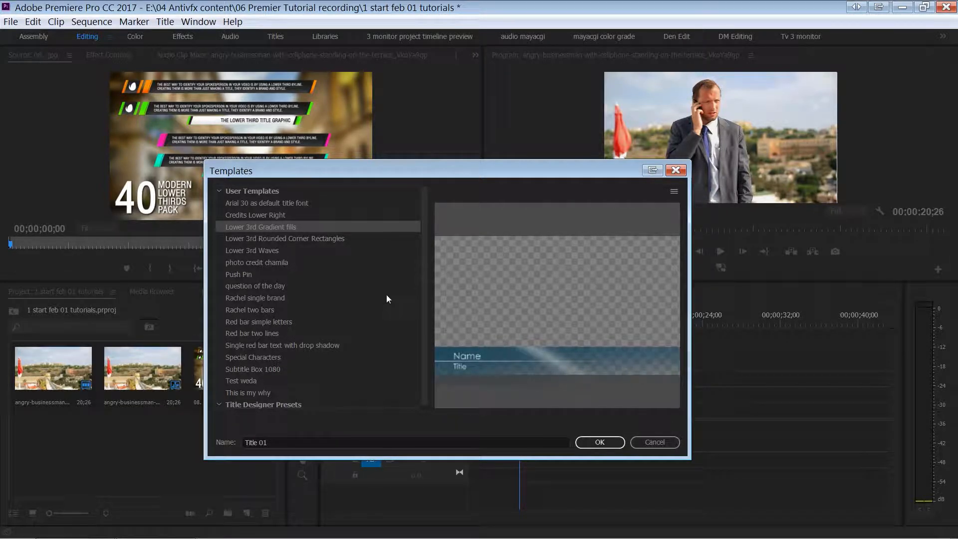
{"action": "left_click", "coordinate": [661, 443]}
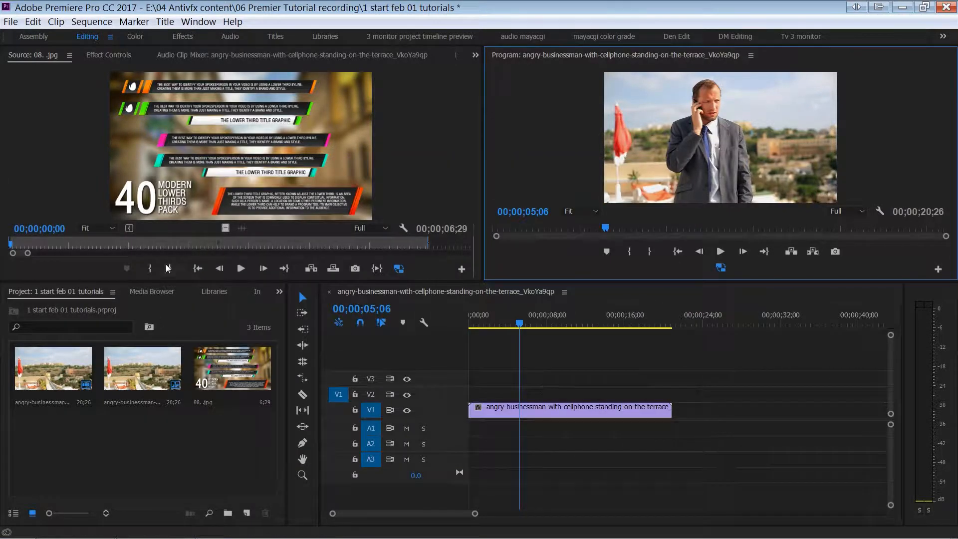
- Create a new default still title called "Name of the person" at 1920 x 1080, 29.97 fps Drop-Frame
{"action": "left_click", "coordinate": [167, 24]}
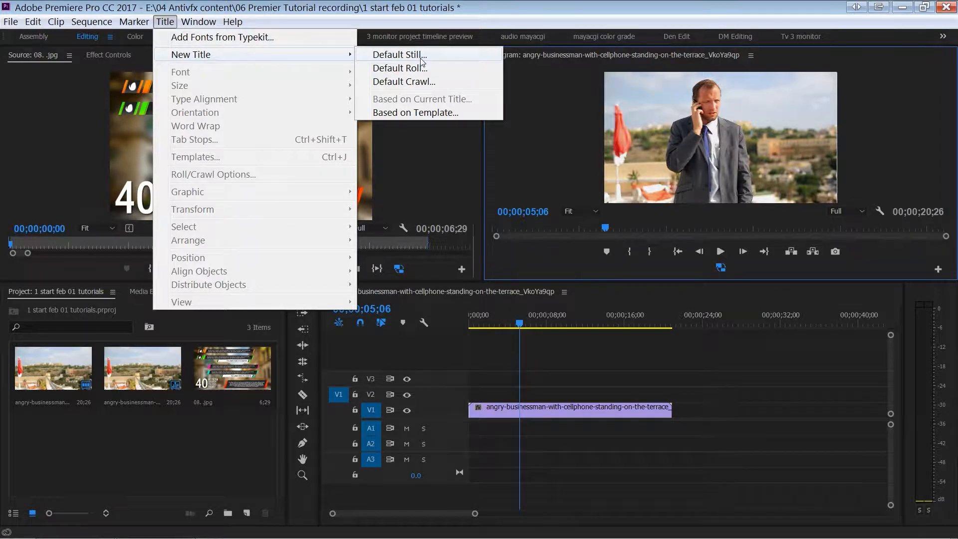
{"action": "left_click", "coordinate": [421, 55]}
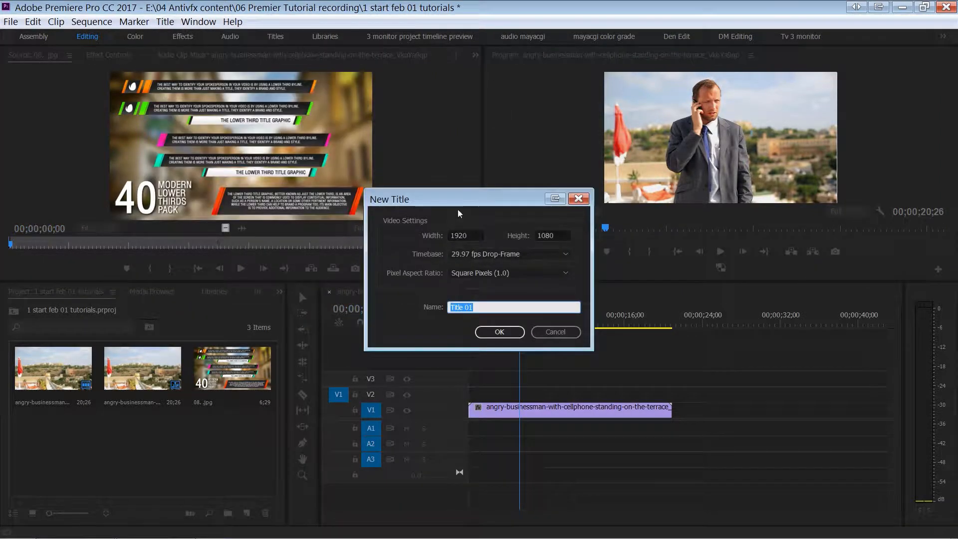
{"action": "left_click_drag", "start_coordinate": [457, 208], "coordinate": [384, 252]}
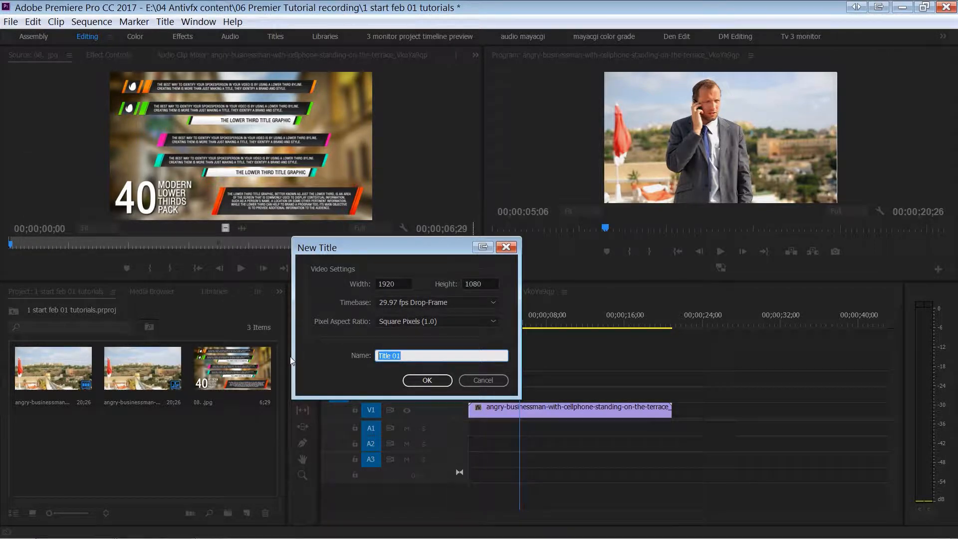
{"action": "type", "text": "Name of the person"}
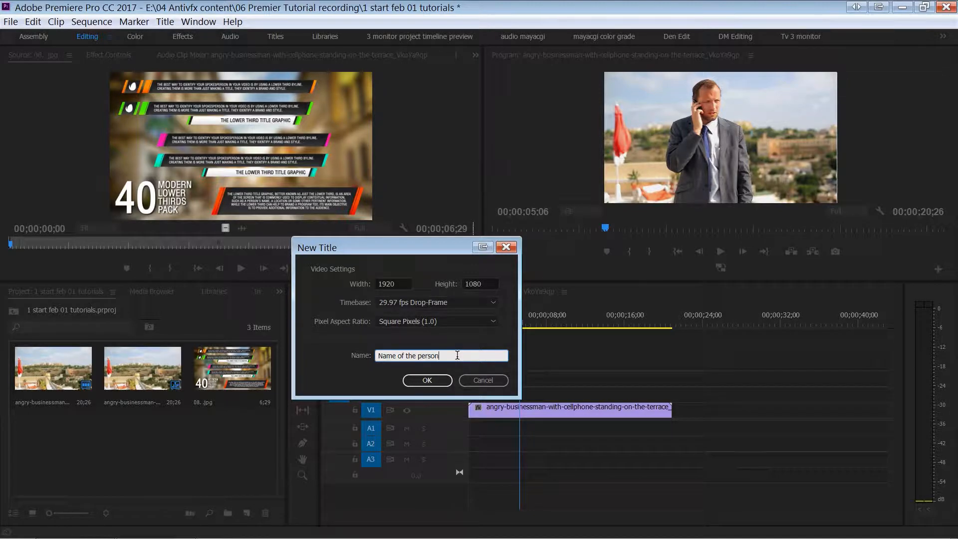
{"action": "left_click", "coordinate": [433, 384]}
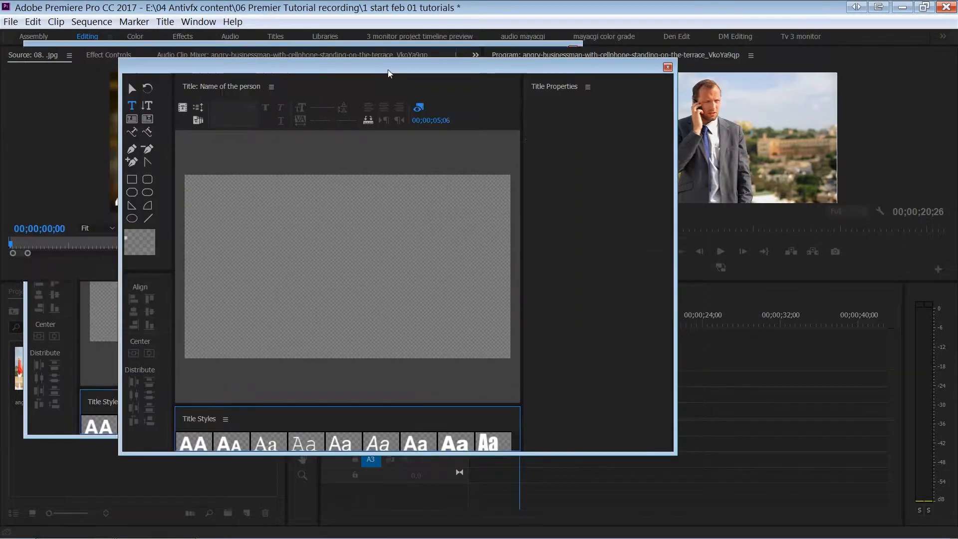
- Enlarge the title editor window and give the title styles area more height
{"action": "left_click_drag", "start_coordinate": [676, 455], "coordinate": [872, 534]}
{"action": "left_click_drag", "start_coordinate": [432, 69], "coordinate": [356, 31]}
{"action": "left_click_drag", "start_coordinate": [815, 492], "coordinate": [874, 527]}
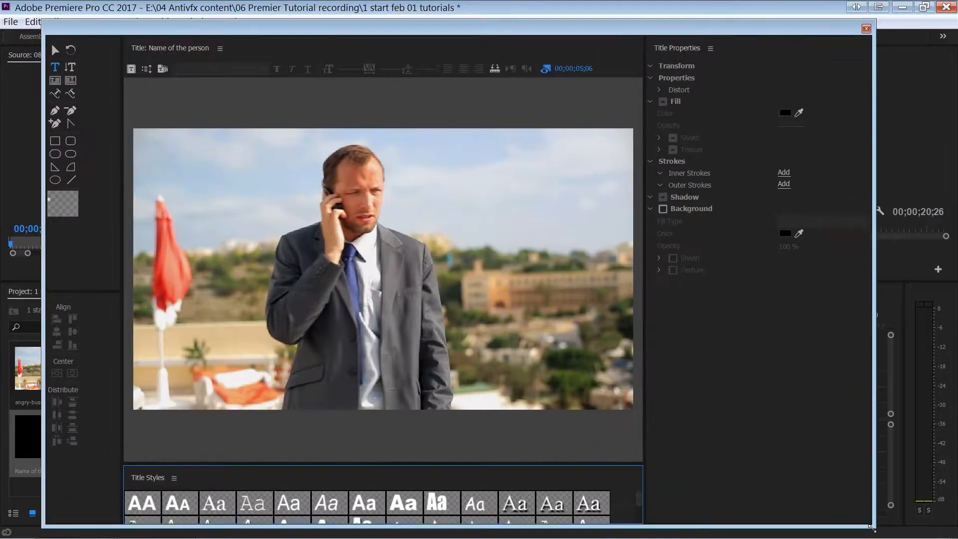
{"action": "left_click_drag", "start_coordinate": [459, 466], "coordinate": [457, 411]}
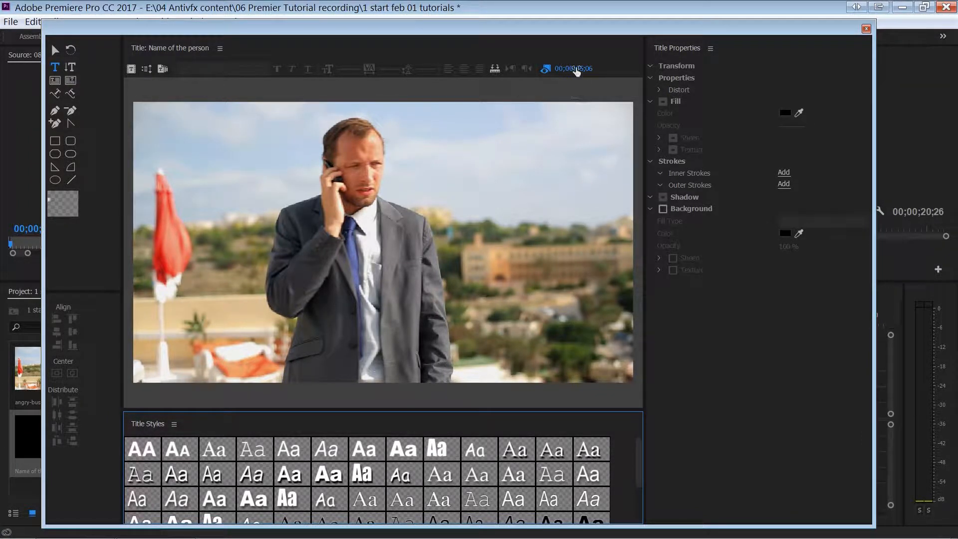
- Set the title's background video frame to 00;00;04;27 and switch the background video off and back on
{"action": "left_click_drag", "start_coordinate": [585, 73], "coordinate": [549, 73]}
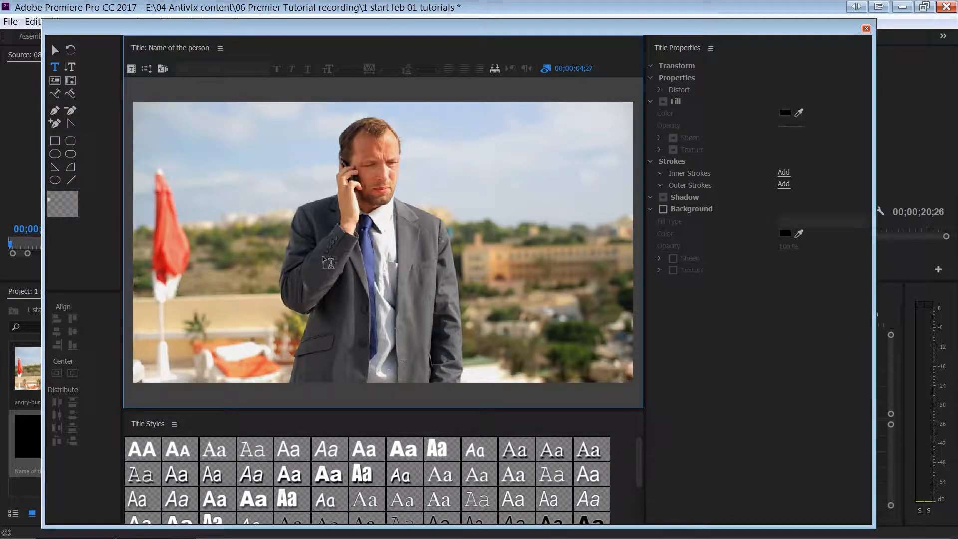
{"action": "left_click", "coordinate": [547, 71]}
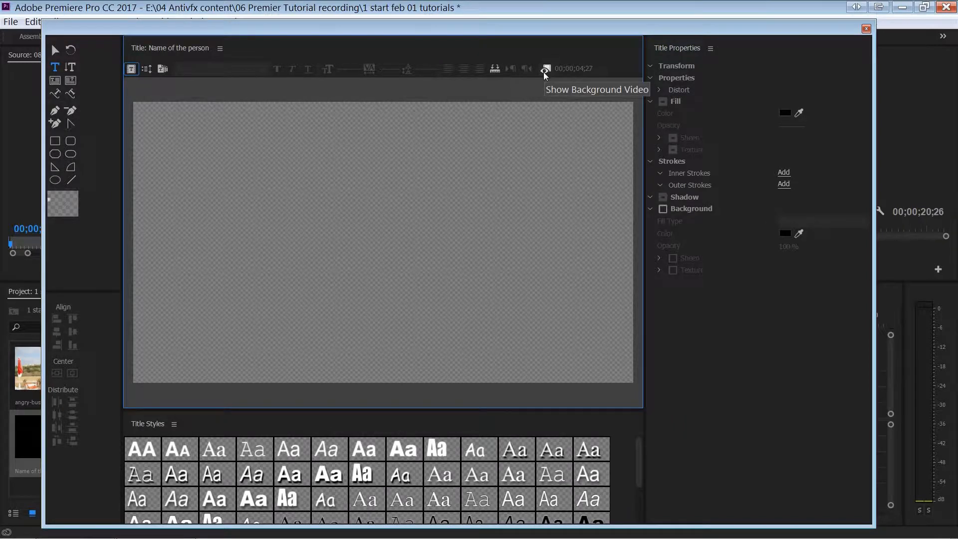
{"action": "left_click", "coordinate": [546, 68]}
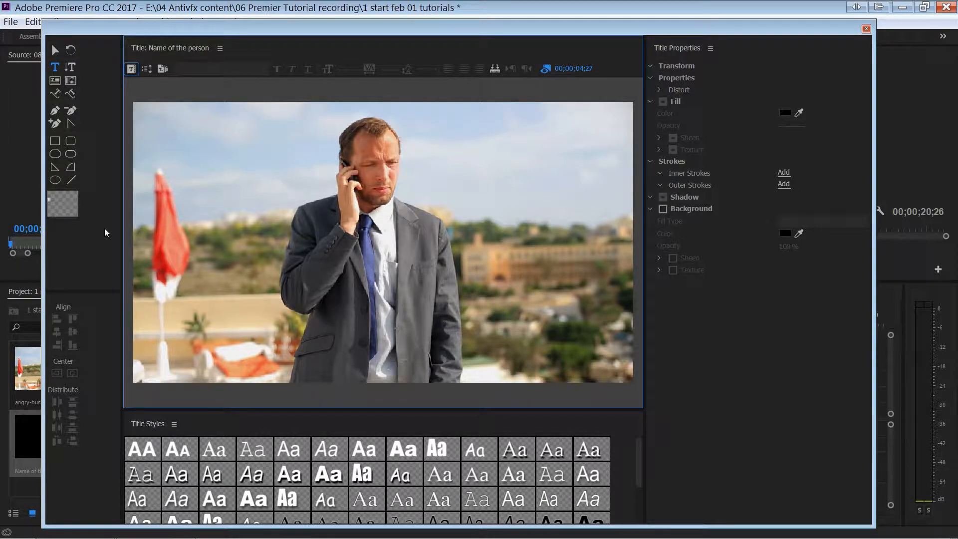
- Narrow the title editor window to uncover the project items and turn on the Safe Title Margin guide
{"action": "left_click_drag", "start_coordinate": [219, 29], "coordinate": [259, 31]}
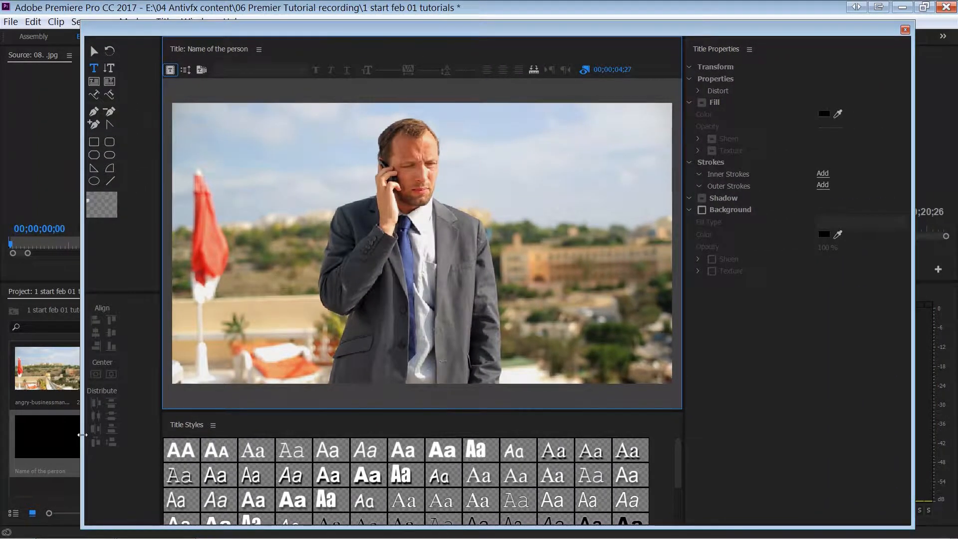
{"action": "left_click_drag", "start_coordinate": [82, 435], "coordinate": [210, 400]}
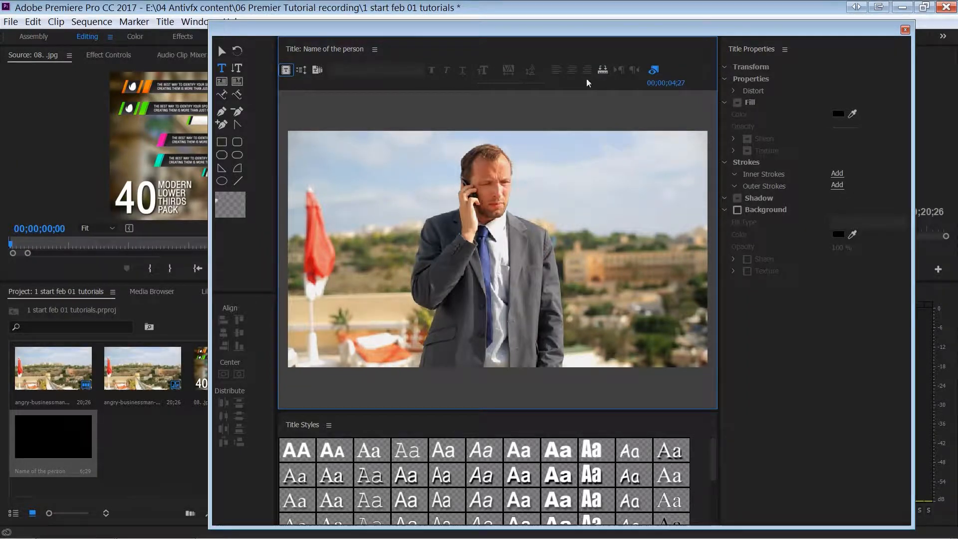
{"action": "left_click", "coordinate": [374, 50]}
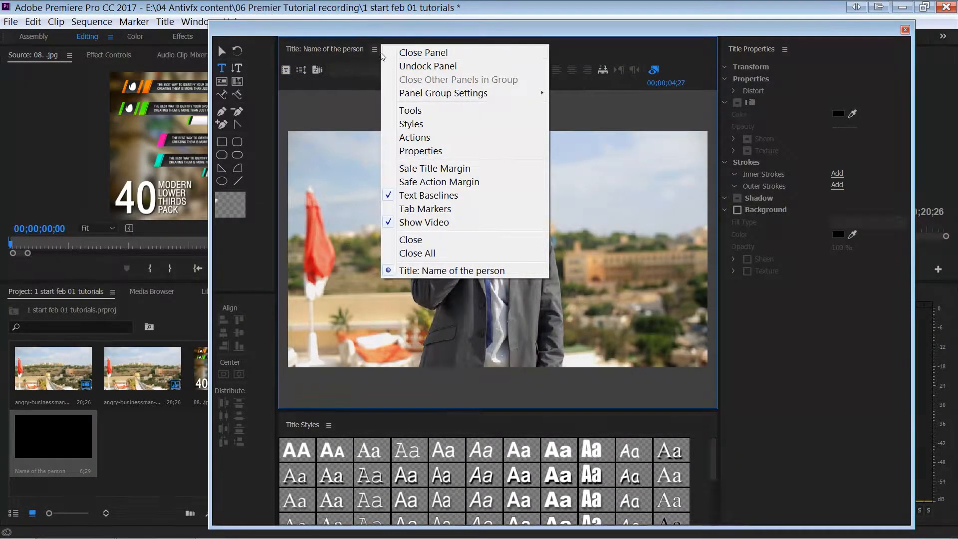
{"action": "left_click", "coordinate": [441, 173]}
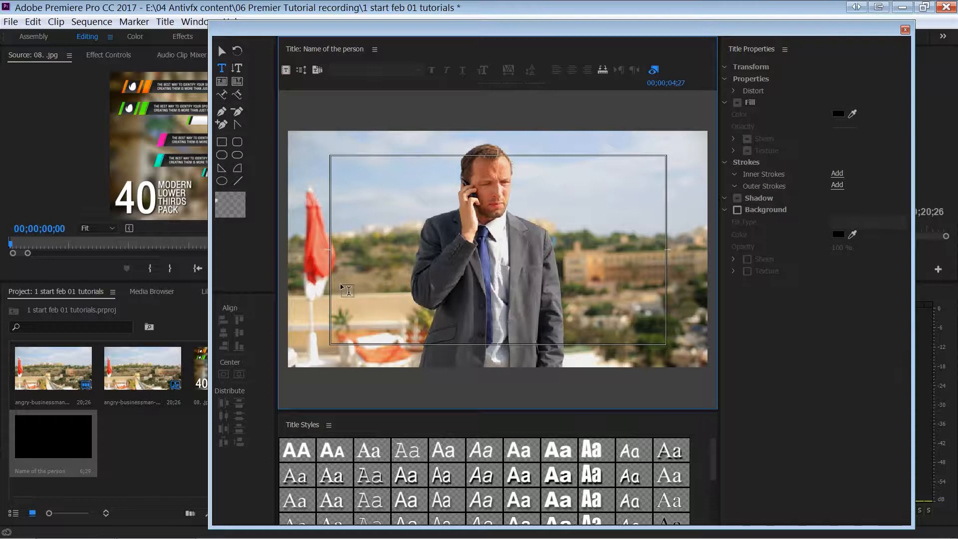
- Draw a rectangular bar about 1539 x 138 along the lower edge of the safe title margin, centred near X 963, Y 907
{"action": "left_click", "coordinate": [222, 145]}
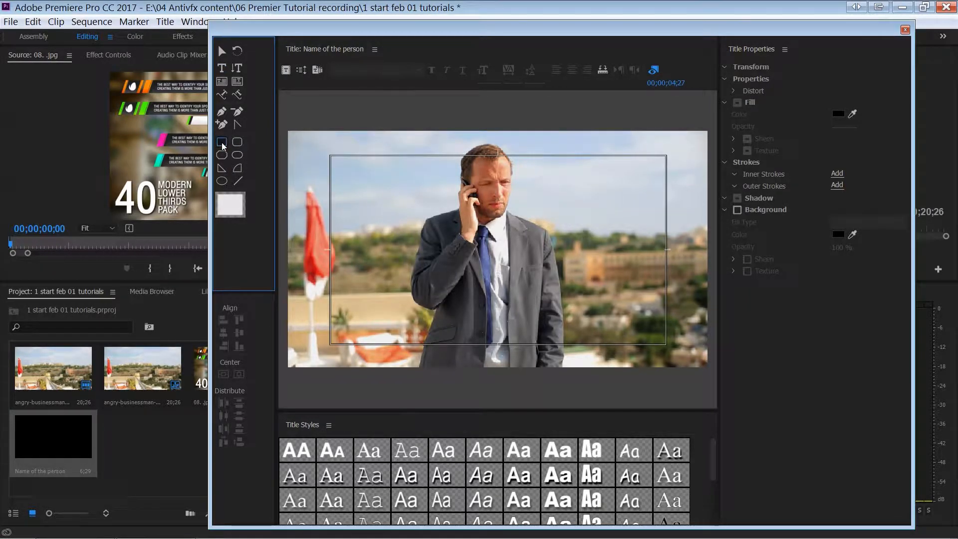
{"action": "left_click_drag", "start_coordinate": [331, 314], "coordinate": [408, 345]}
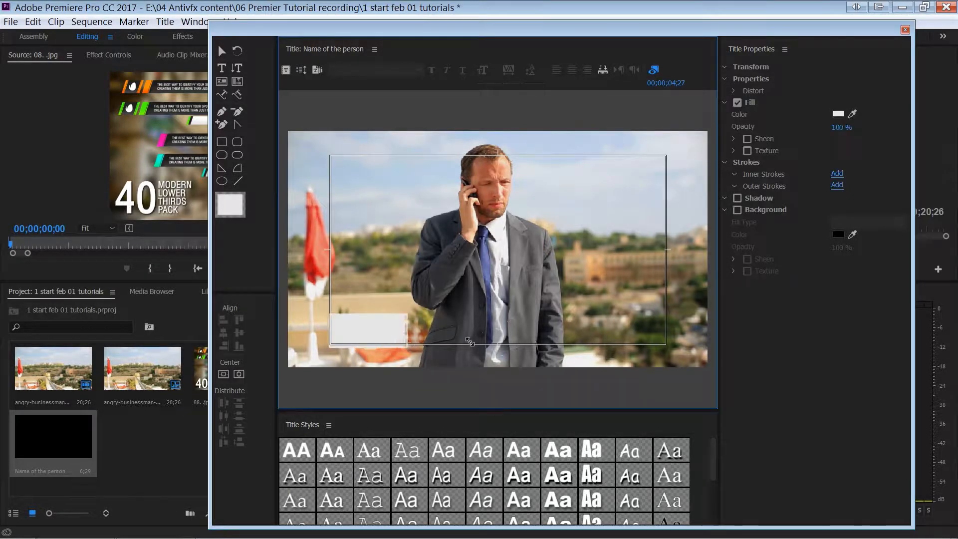
{"action": "left_click_drag", "start_coordinate": [470, 342], "coordinate": [666, 343]}
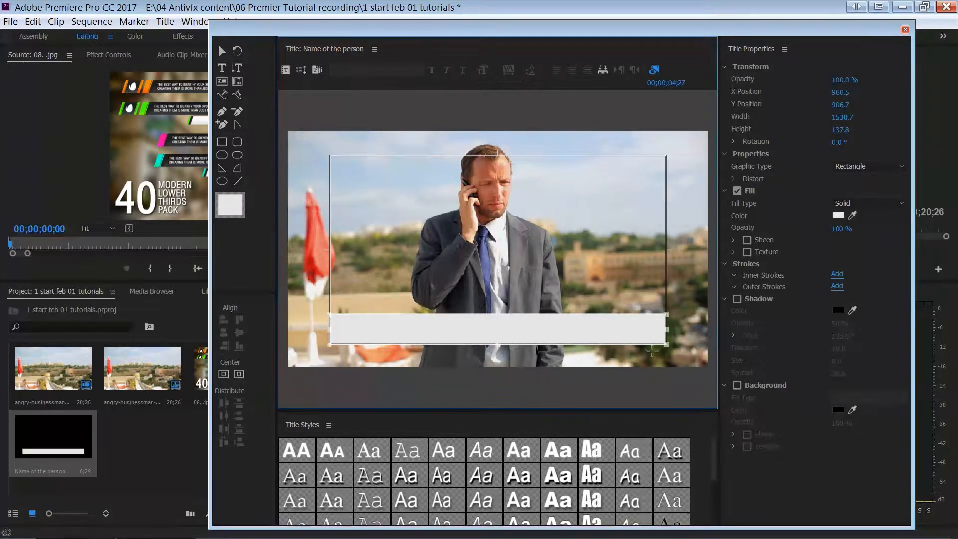
{"action": "left_click_drag", "start_coordinate": [406, 339], "coordinate": [407, 339]}
{"action": "left_click", "coordinate": [405, 294]}
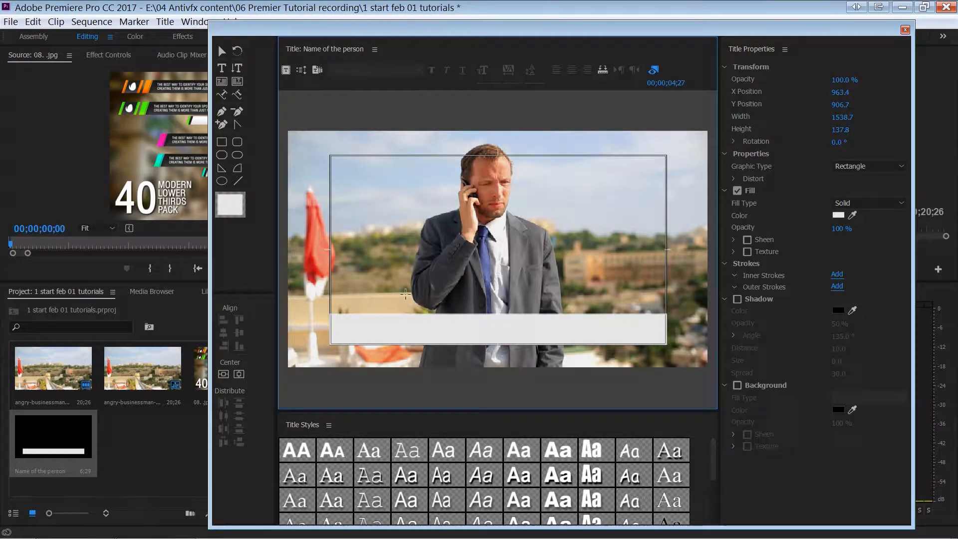
- Change the bar's solid fill color to dark red 860E0E
{"action": "left_click", "coordinate": [461, 340]}
{"action": "left_click", "coordinate": [838, 215]}
{"action": "left_click", "coordinate": [516, 317]}
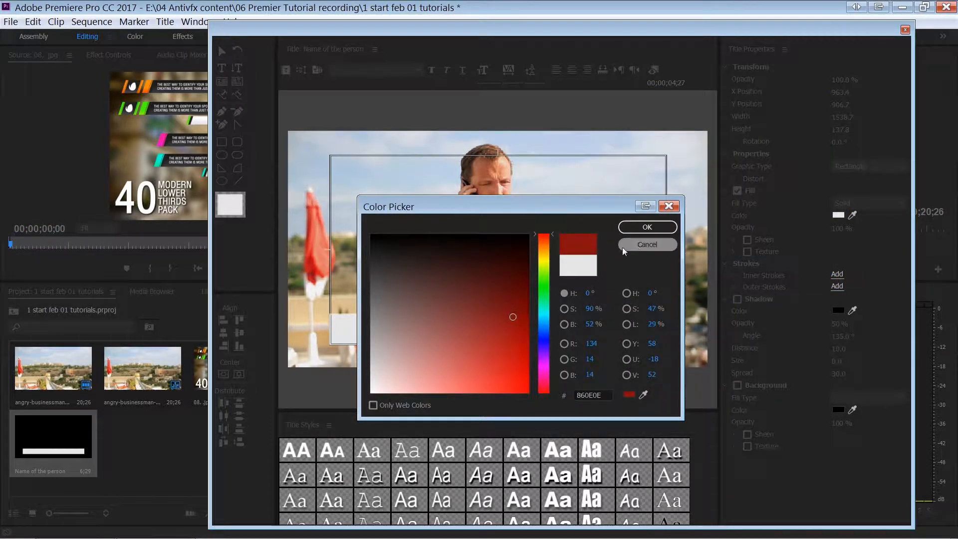
{"action": "left_click", "coordinate": [647, 227]}
{"action": "left_click", "coordinate": [289, 149]}
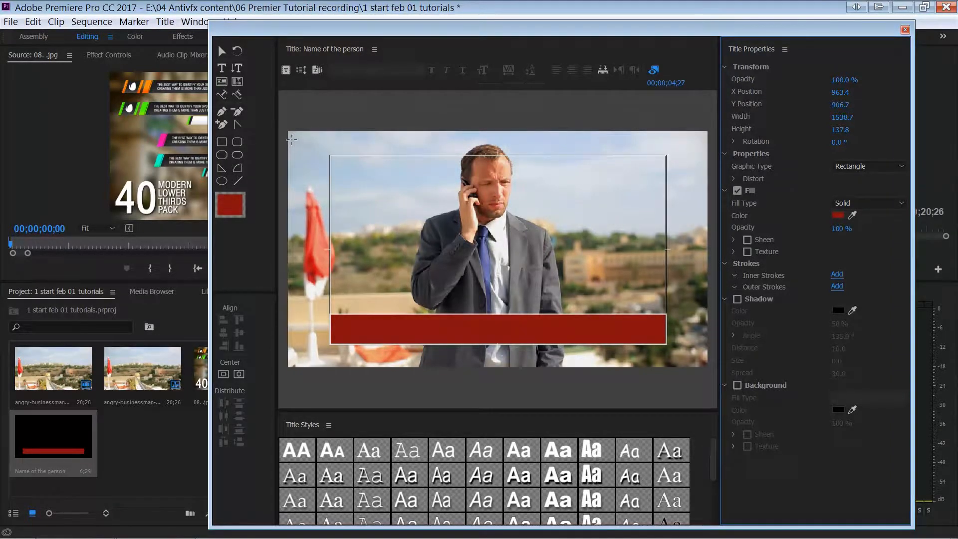
- Activate the Selection tool, save the project and deselect the red bar
{"action": "left_click", "coordinate": [222, 51]}
{"action": "key", "text": "ctrl+s"}
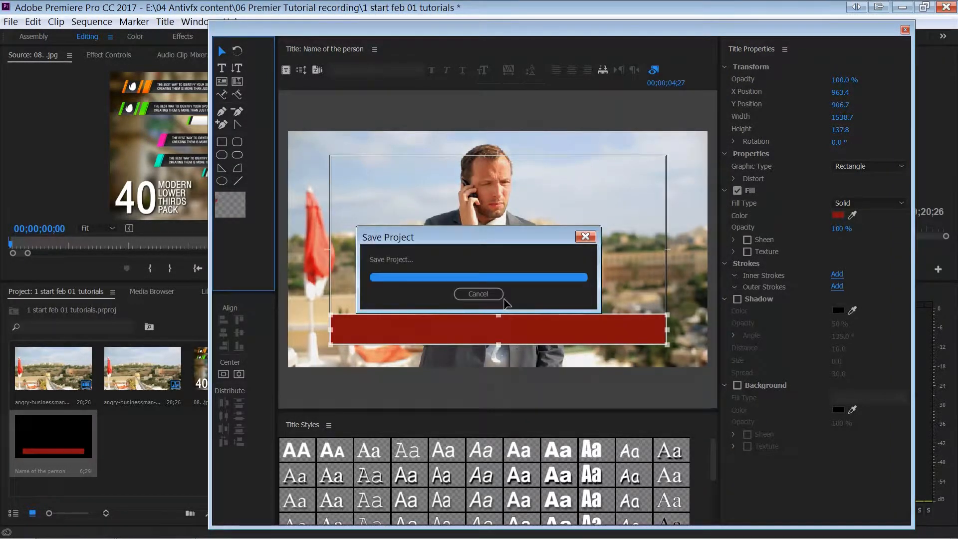
{"action": "left_click", "coordinate": [506, 304]}
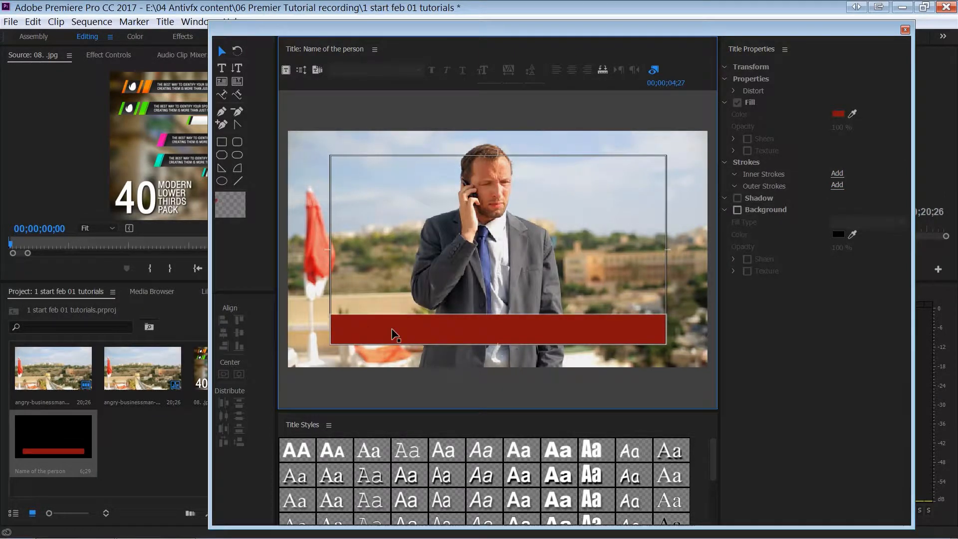
- Duplicate the red bar directly above the original and change the copy's fill color to green 2B7610
{"action": "left_click", "coordinate": [395, 333]}
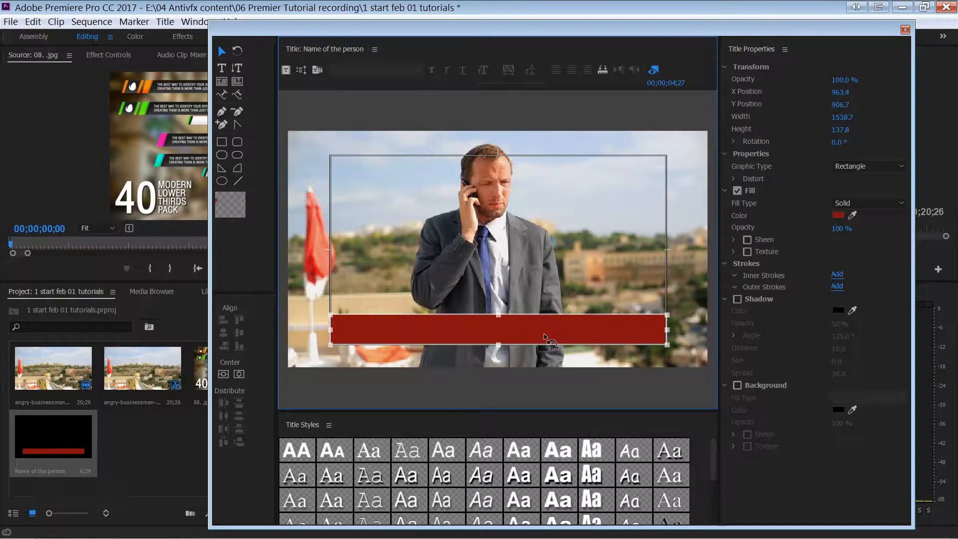
{"action": "left_click_drag", "start_coordinate": [545, 337], "coordinate": [545, 288]}
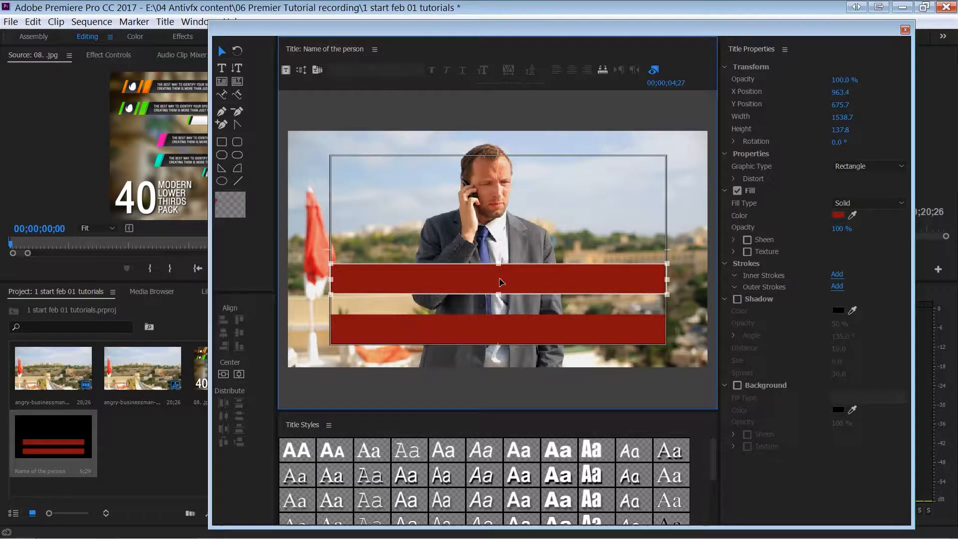
{"action": "left_click", "coordinate": [838, 215]}
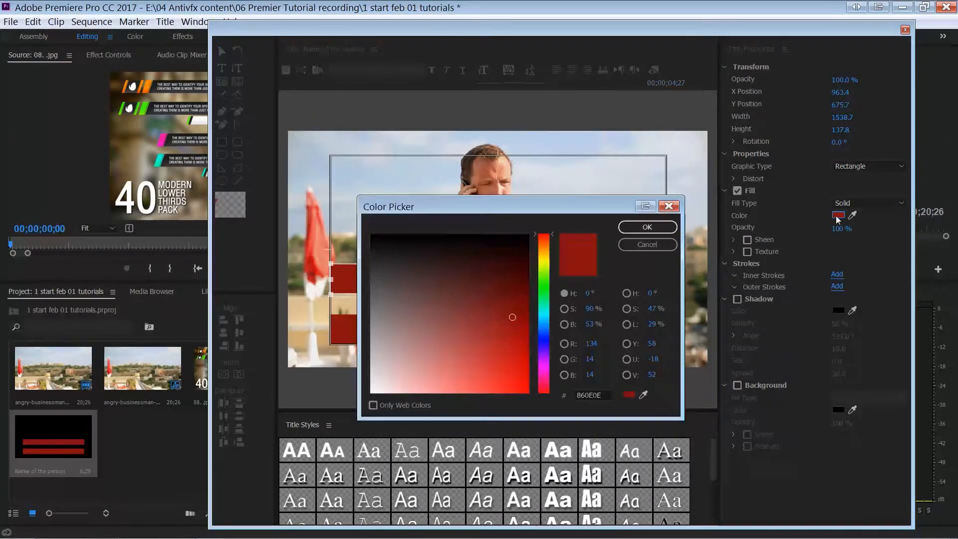
{"action": "left_click", "coordinate": [549, 284]}
{"action": "left_click", "coordinate": [507, 307]}
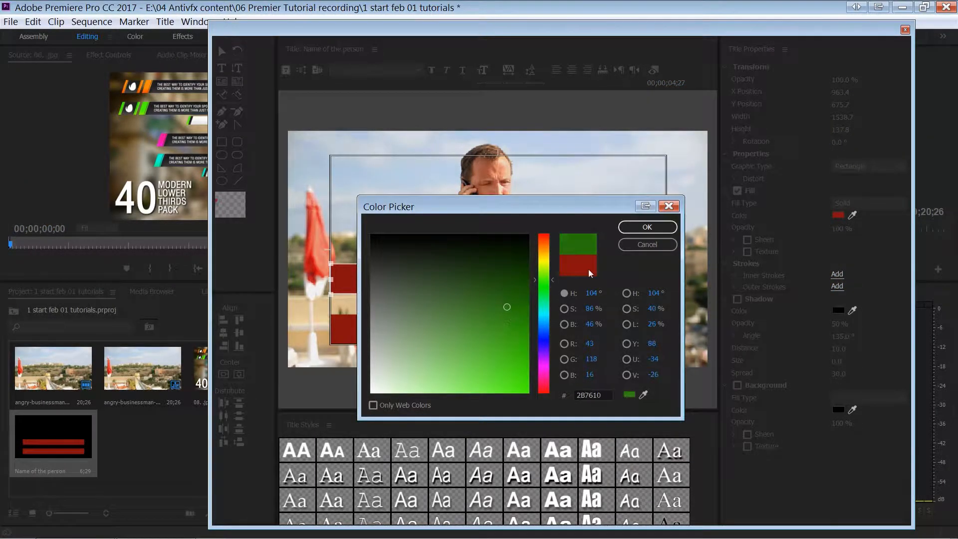
{"action": "left_click", "coordinate": [632, 230]}
- Narrow the green bar to a strip about 21 wide and align it with the red bar's left and bottom edges
{"action": "left_click_drag", "start_coordinate": [667, 277], "coordinate": [335, 280]}
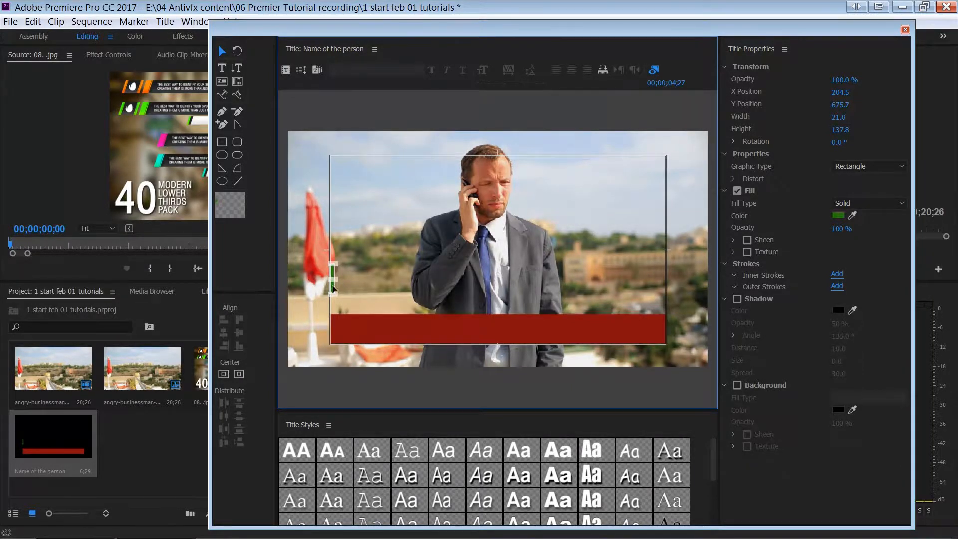
{"action": "left_click_drag", "start_coordinate": [334, 274], "coordinate": [364, 322]}
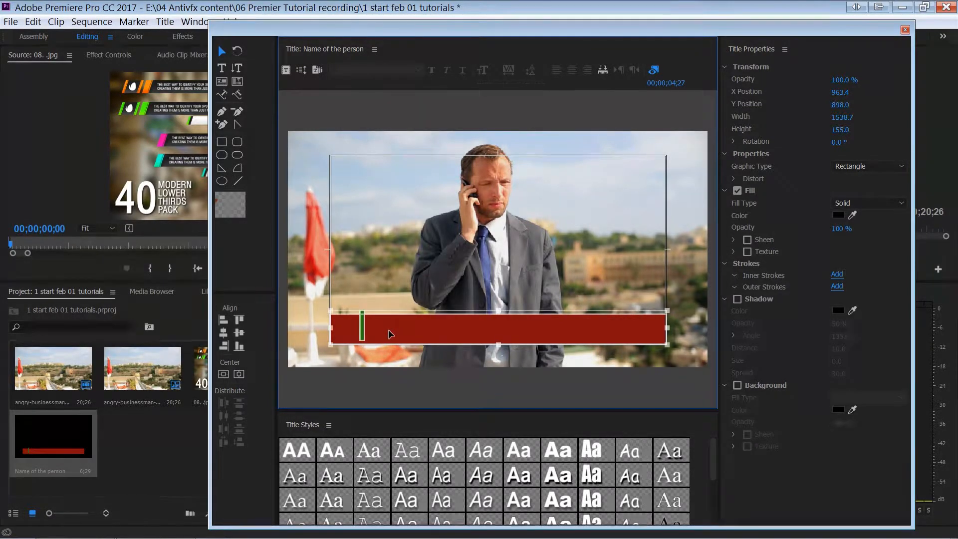
{"action": "left_click", "coordinate": [378, 305]}
{"action": "left_click", "coordinate": [371, 322]}
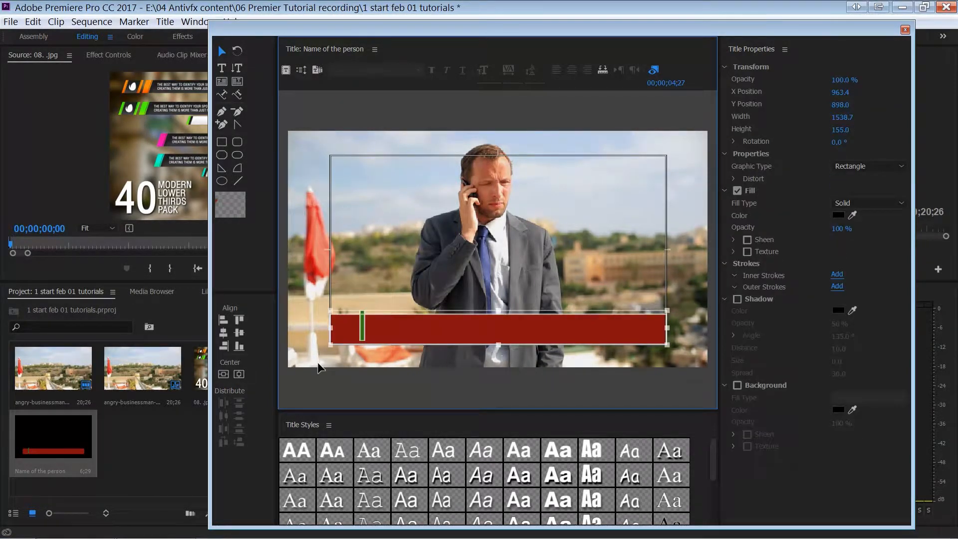
{"action": "left_click", "coordinate": [222, 321]}
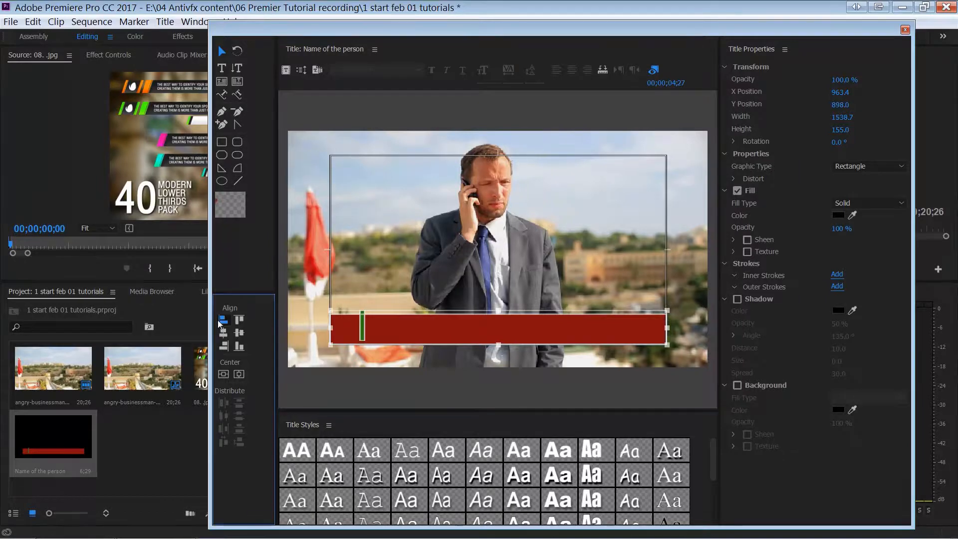
{"action": "left_click", "coordinate": [239, 348]}
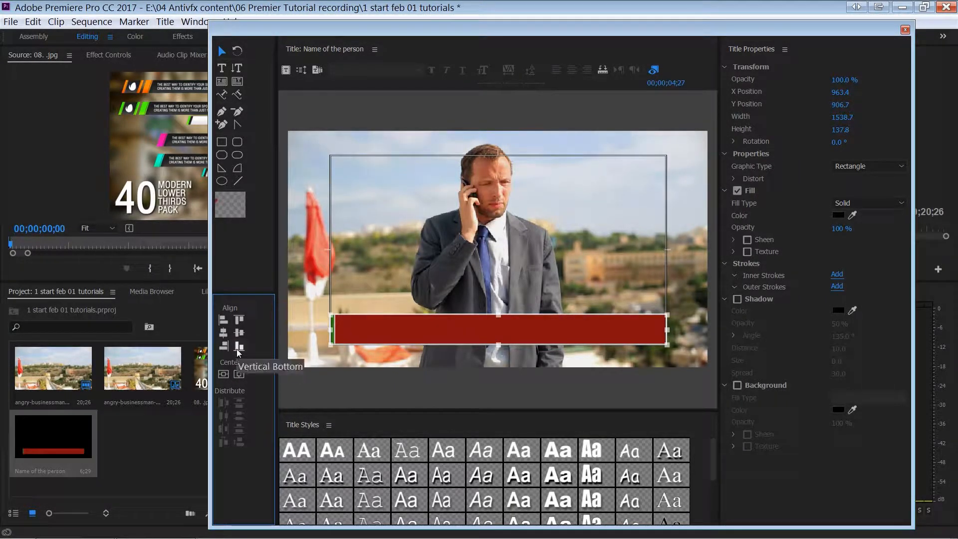
{"action": "left_click", "coordinate": [400, 262]}
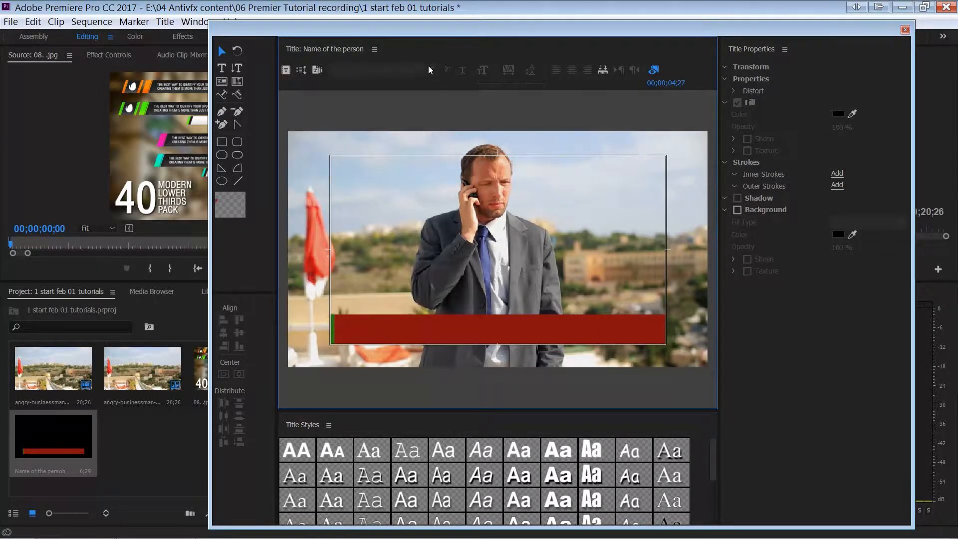
- Move the title editor aside to view the reference lower-thirds graphic in the source monitor
{"action": "left_click_drag", "start_coordinate": [430, 34], "coordinate": [468, 32]}
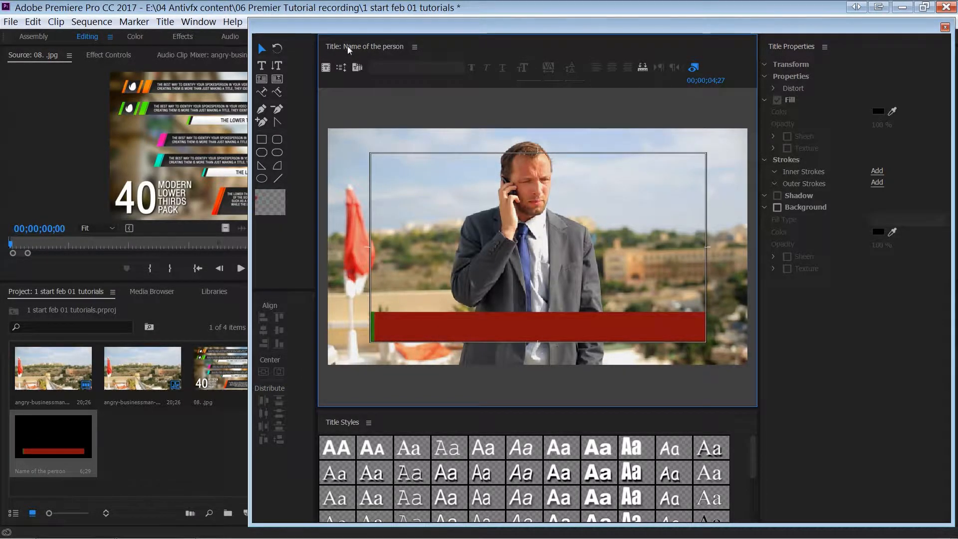
{"action": "left_click_drag", "start_coordinate": [348, 49], "coordinate": [510, 300]}
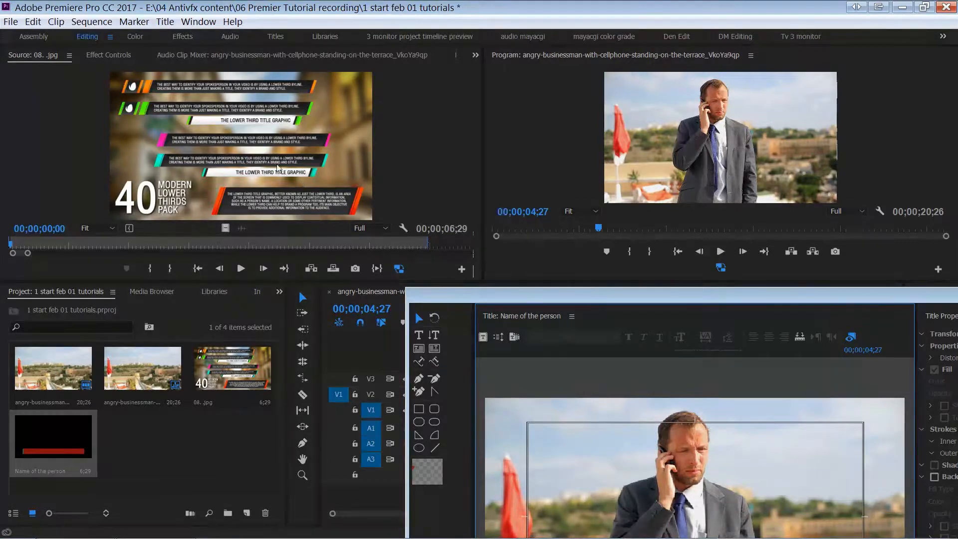
{"action": "left_click_drag", "start_coordinate": [539, 295], "coordinate": [466, 38]}
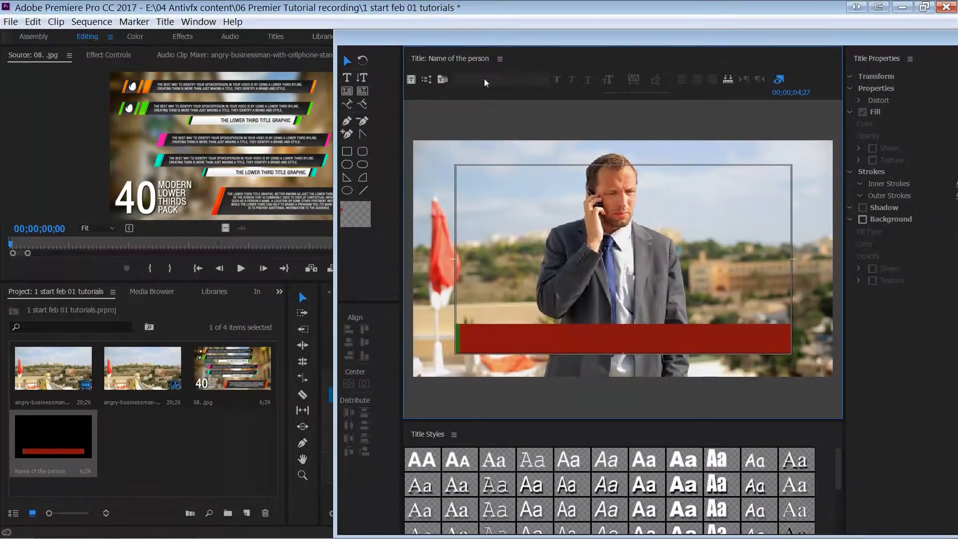
- Change the long red bar's fill color to muted red 853E3E
{"action": "left_click", "coordinate": [591, 344]}
{"action": "left_click_drag", "start_coordinate": [649, 38], "coordinate": [567, 38]}
{"action": "left_click", "coordinate": [883, 224]}
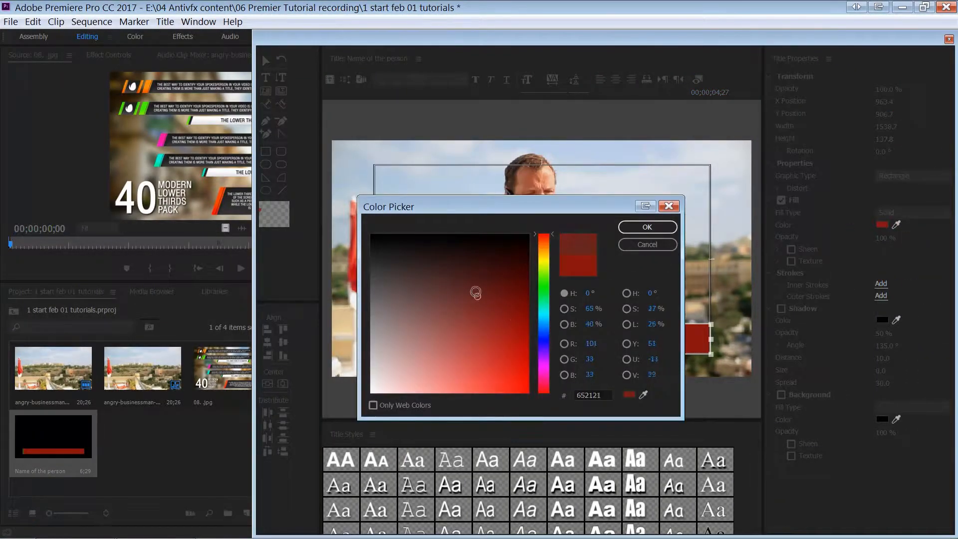
{"action": "left_click", "coordinate": [454, 316]}
{"action": "left_click", "coordinate": [658, 228]}
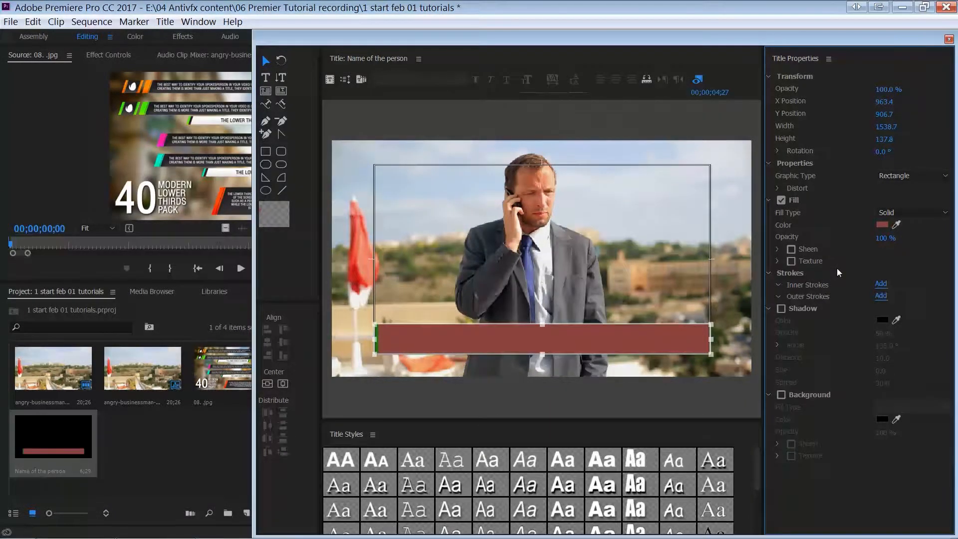
{"action": "left_click", "coordinate": [880, 224]}
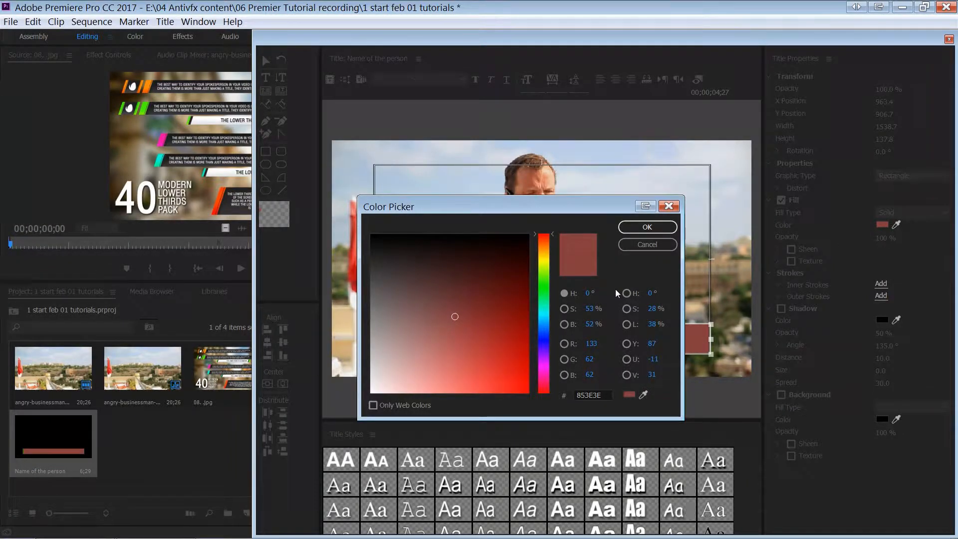
{"action": "left_click", "coordinate": [629, 244]}
- Recolor the long bar with the dark grey sampled from the lower third in the reference graphic, and deselect it
{"action": "left_click_drag", "start_coordinate": [540, 42], "coordinate": [551, 318]}
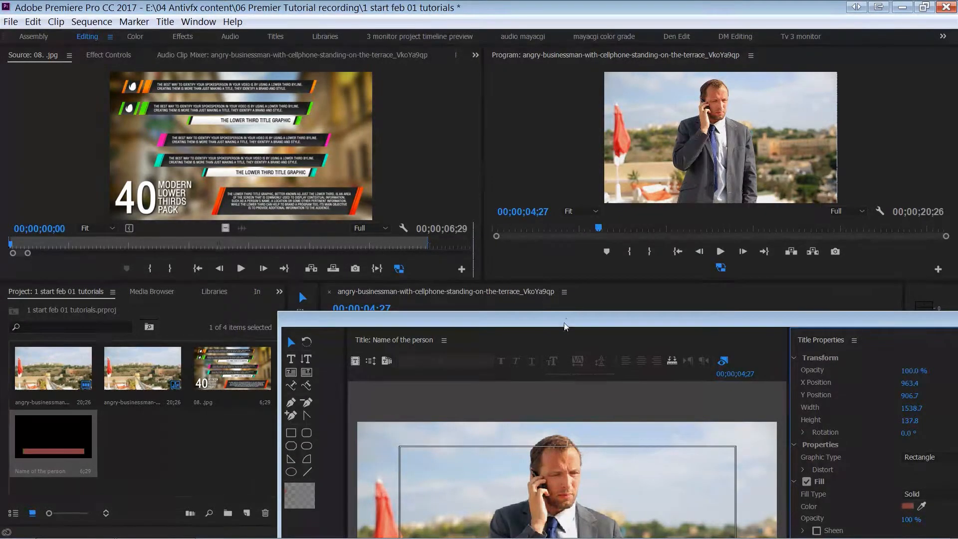
{"action": "left_click_drag", "start_coordinate": [571, 314], "coordinate": [642, 43]}
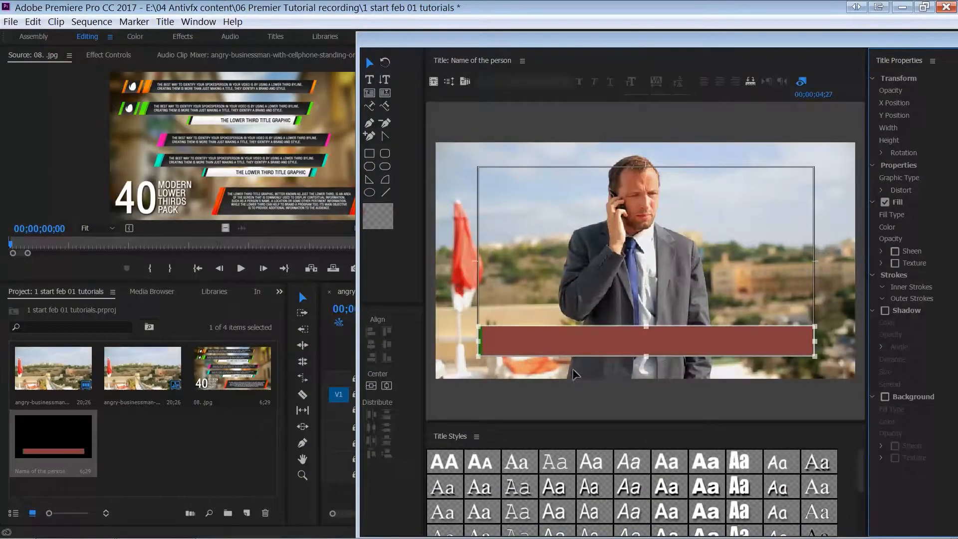
{"action": "left_click", "coordinate": [562, 346]}
{"action": "left_click_drag", "start_coordinate": [716, 43], "coordinate": [627, 42]}
{"action": "left_click", "coordinate": [910, 221]}
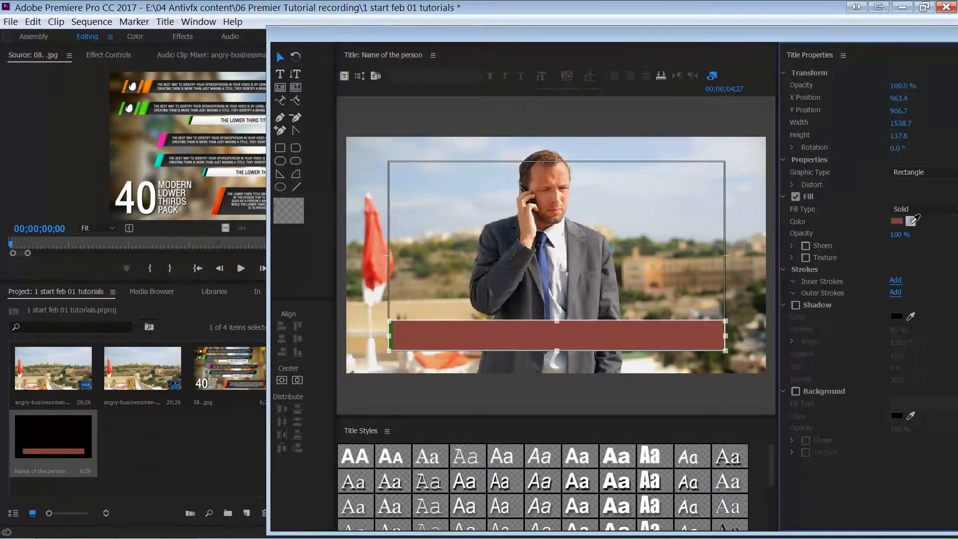
{"action": "left_click", "coordinate": [721, 257]}
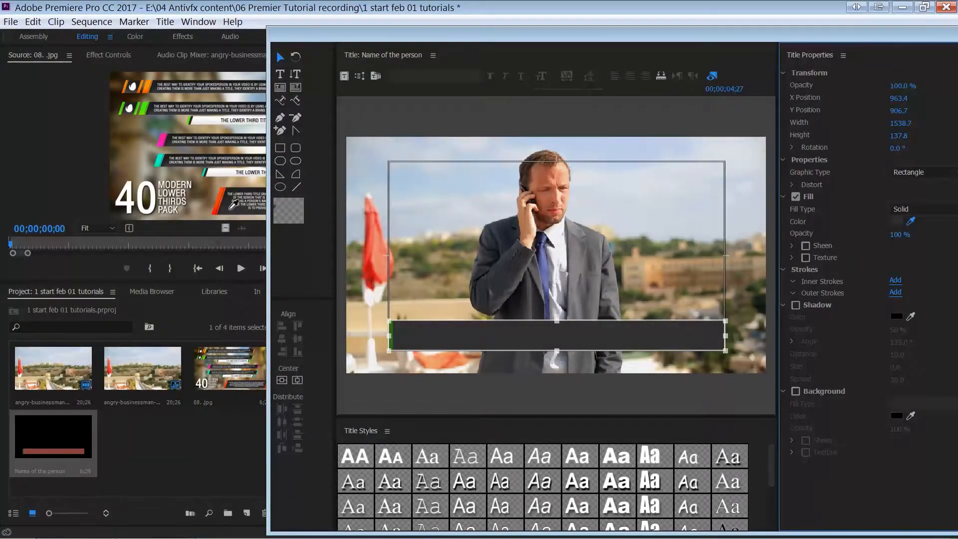
{"action": "left_click", "coordinate": [230, 209]}
{"action": "left_click", "coordinate": [424, 280]}
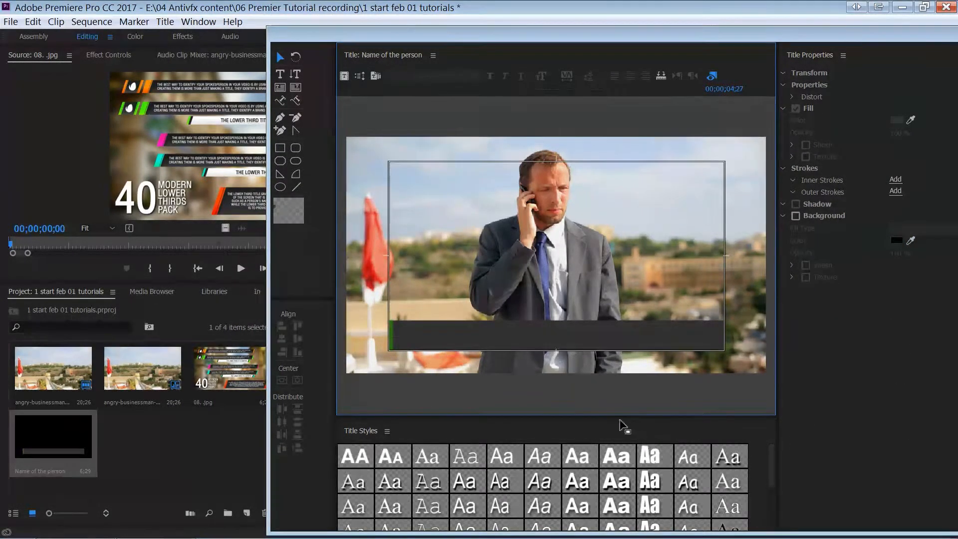
- Recolor the narrow green strip with the orange sampled from the reference graphic, and move the title editor back over the workspace
{"action": "left_click", "coordinate": [391, 346]}
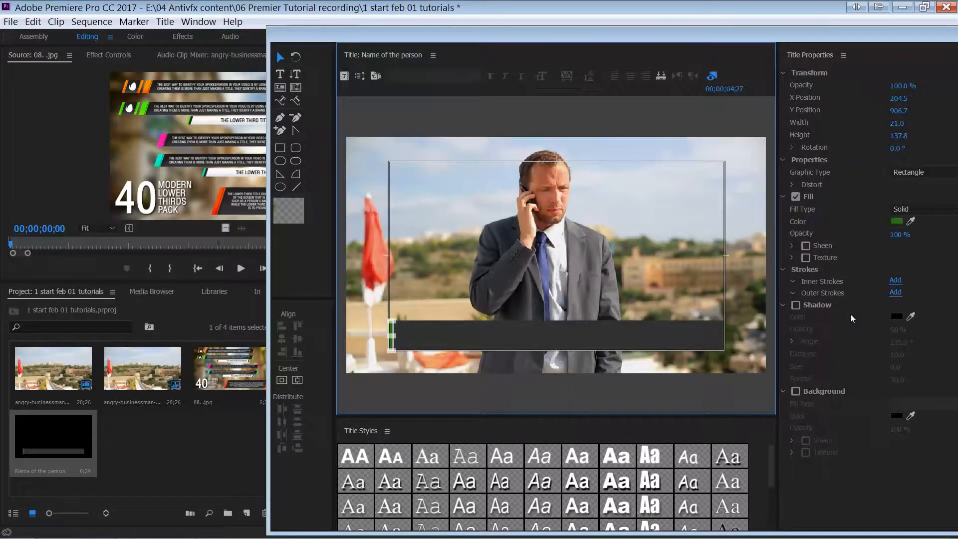
{"action": "left_click", "coordinate": [911, 221]}
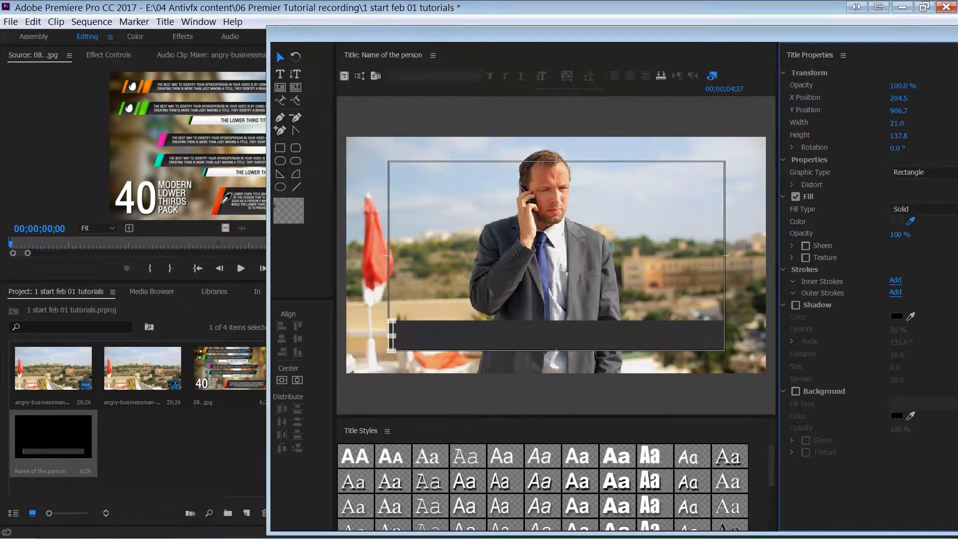
{"action": "left_click", "coordinate": [222, 202]}
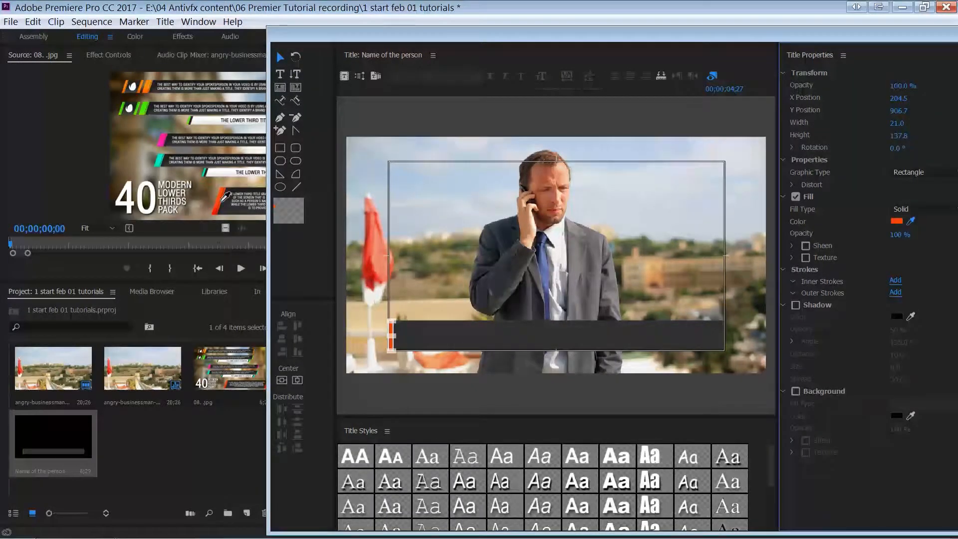
{"action": "left_click", "coordinate": [381, 121]}
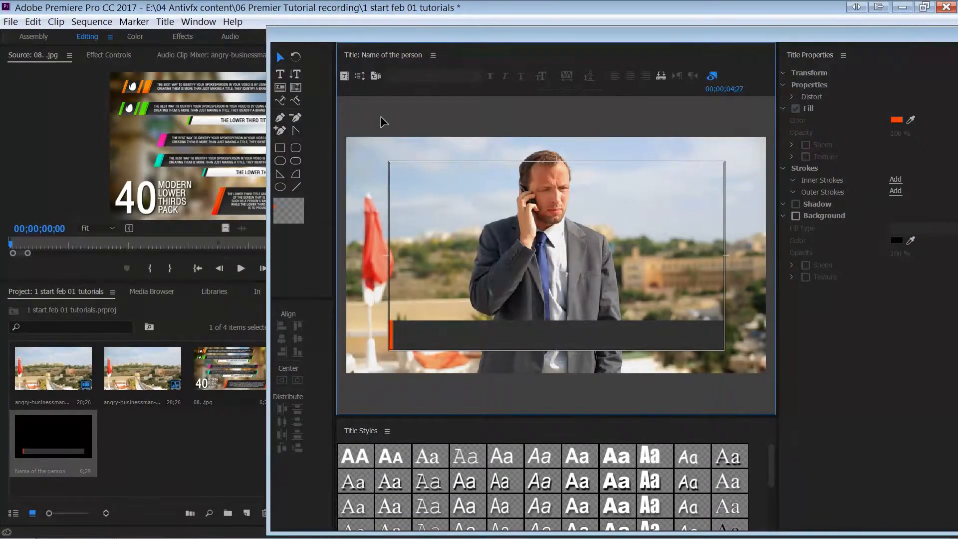
{"action": "left_click_drag", "start_coordinate": [572, 47], "coordinate": [383, 32]}
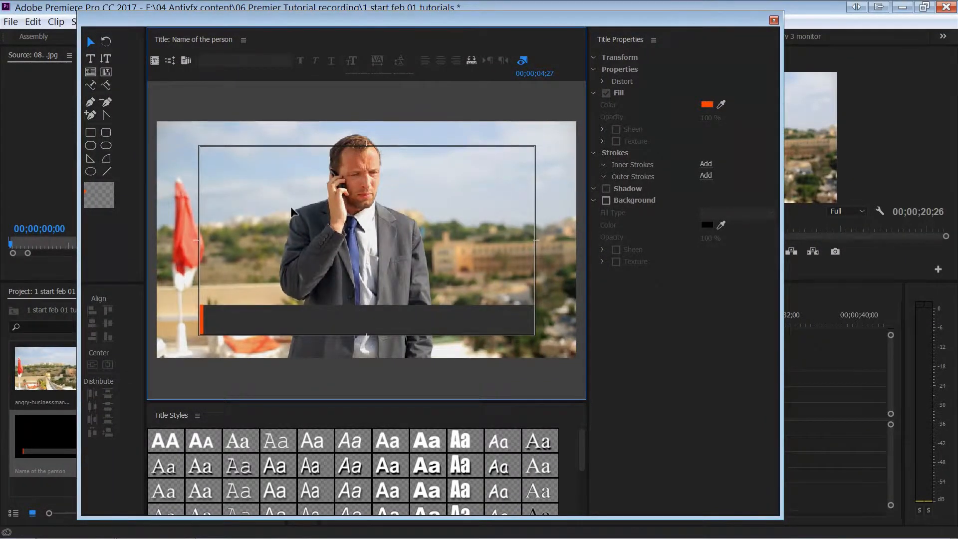
{"action": "left_click", "coordinate": [91, 59]}
{"action": "left_click", "coordinate": [293, 230]}
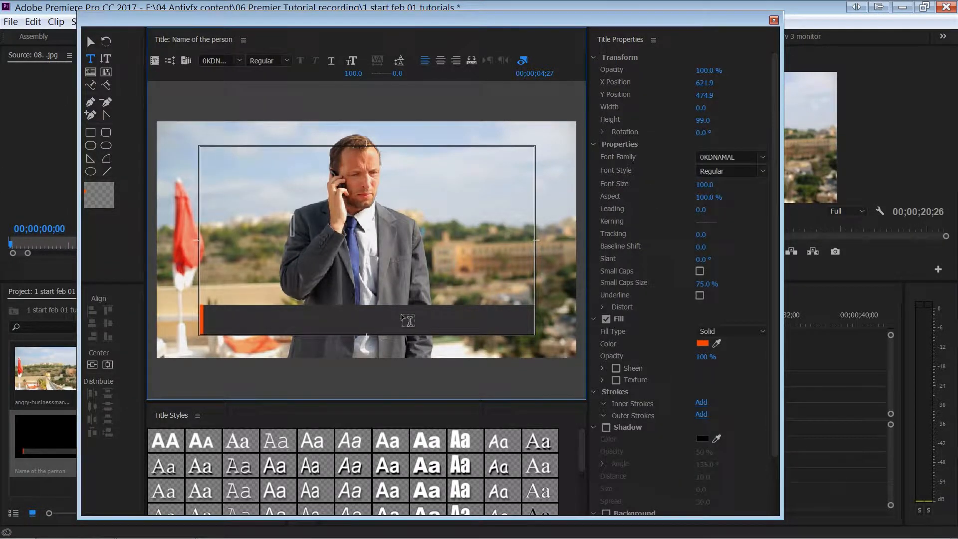
{"action": "type", "text": "Na"}
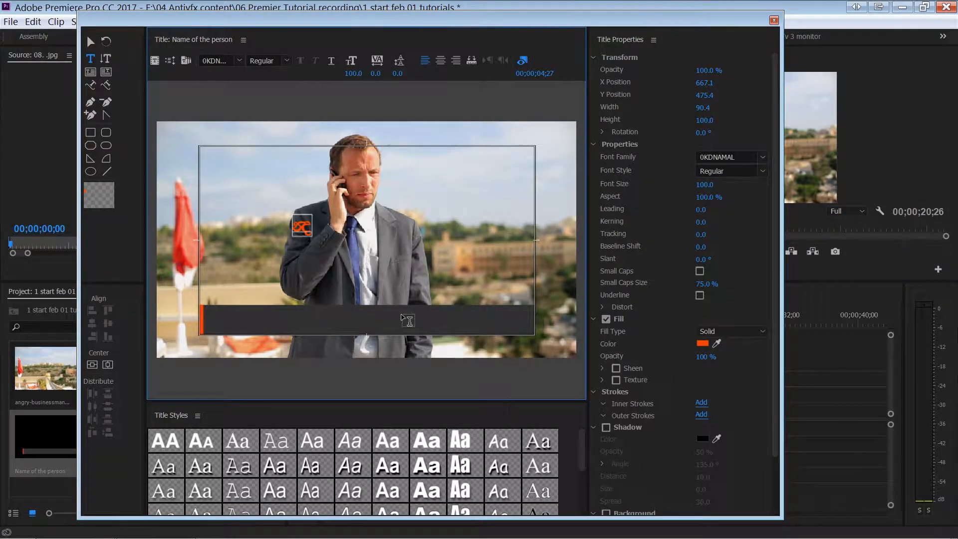
{"action": "type", "text": "hn Smith"}
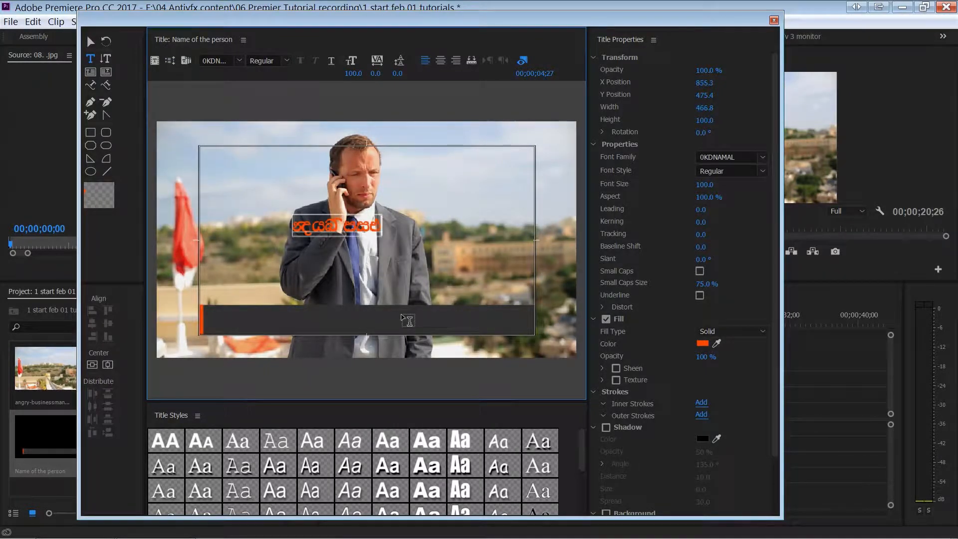
{"action": "left_click", "coordinate": [92, 43]}
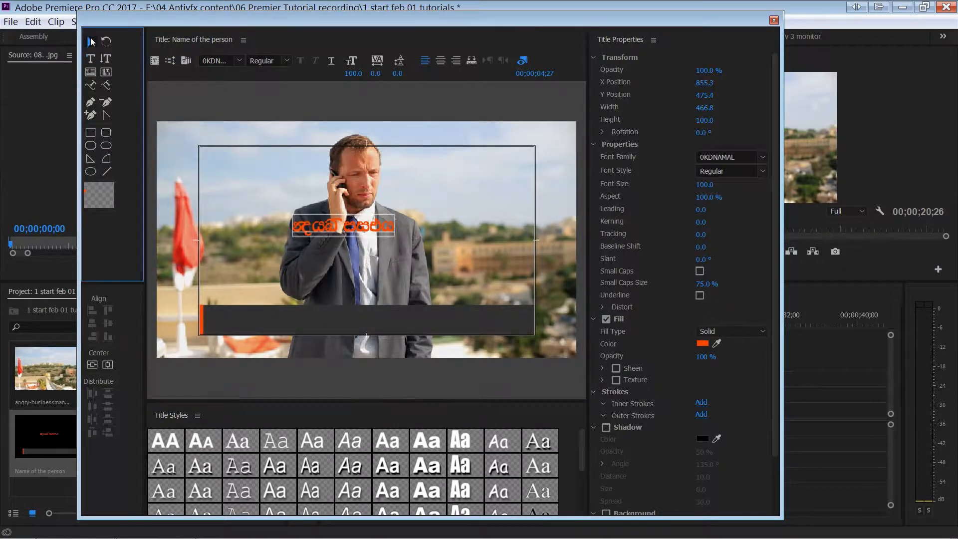
{"action": "key", "text": "Delete"}
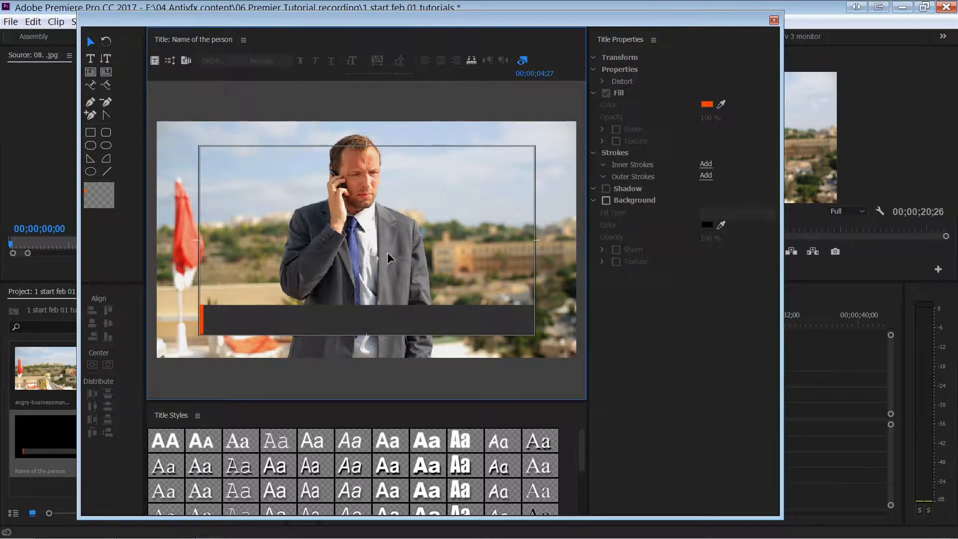
- Add the person's full name as white Helvetica CE Bold text over the middle of the image, using the first title style
{"action": "left_click", "coordinate": [165, 443]}
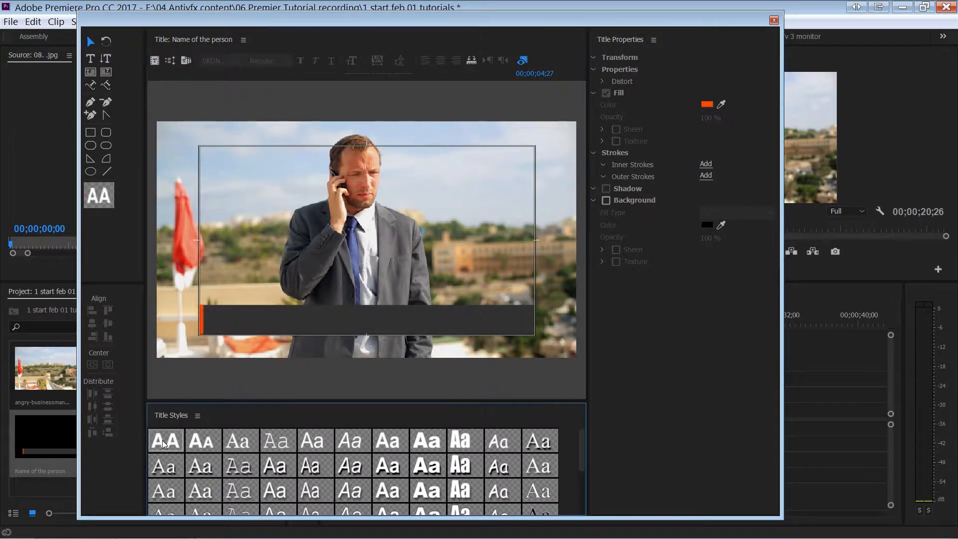
{"action": "left_click_drag", "start_coordinate": [315, 403], "coordinate": [315, 389]}
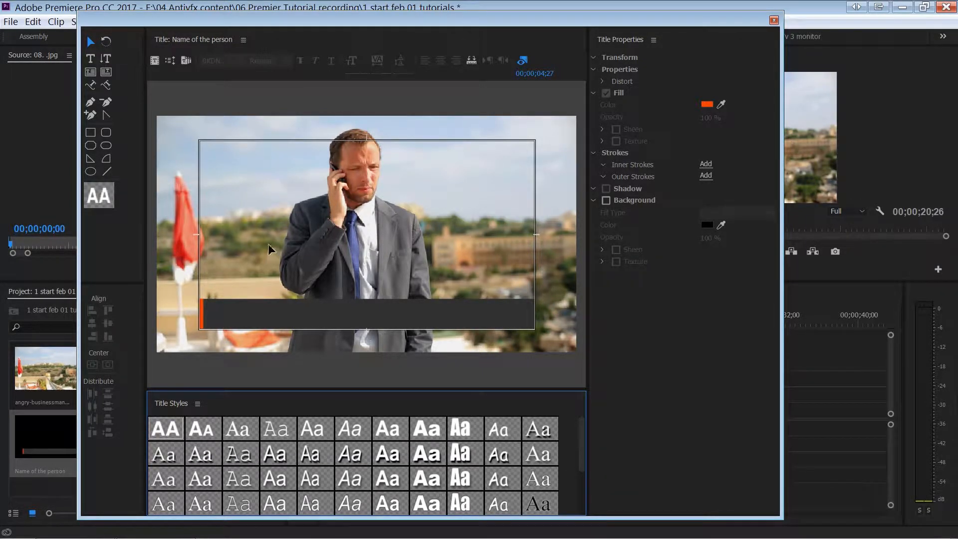
{"action": "key", "text": "t"}
{"action": "left_click", "coordinate": [266, 212]}
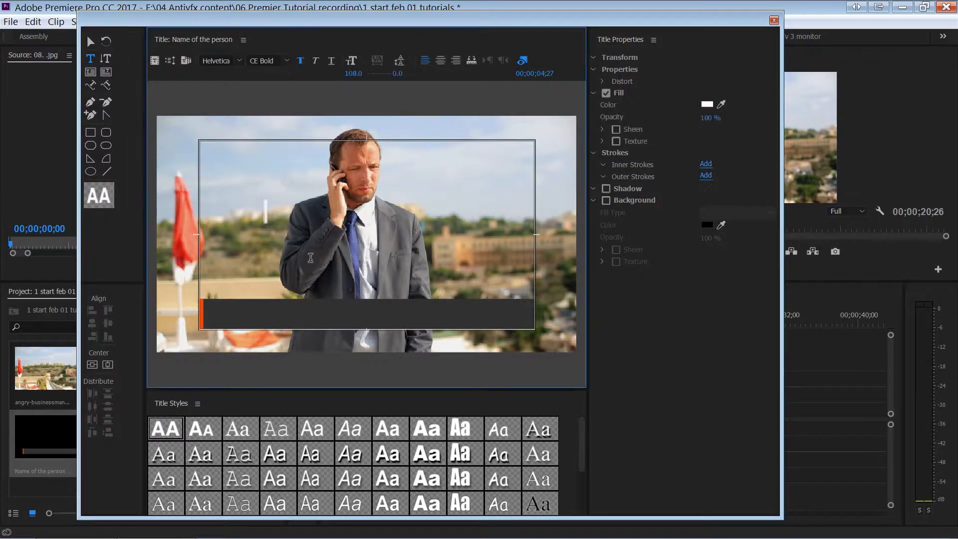
{"action": "type", "text": "J"}
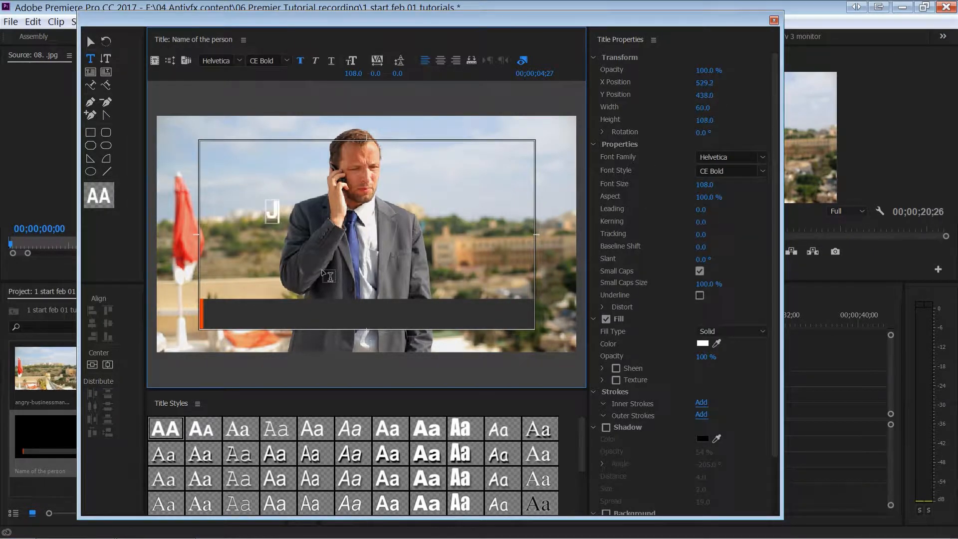
{"action": "type", "text": "ohn Smi"}
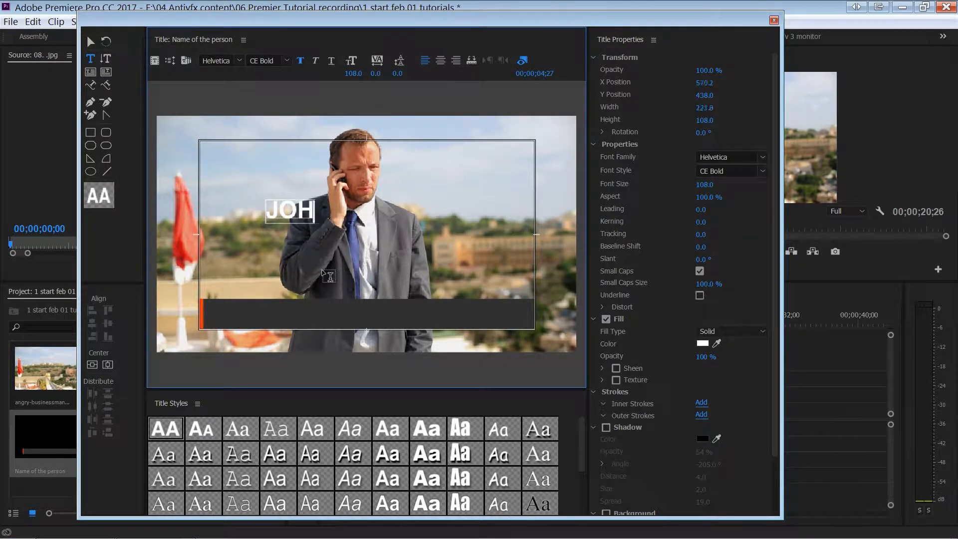
{"action": "type", "text": "th"}
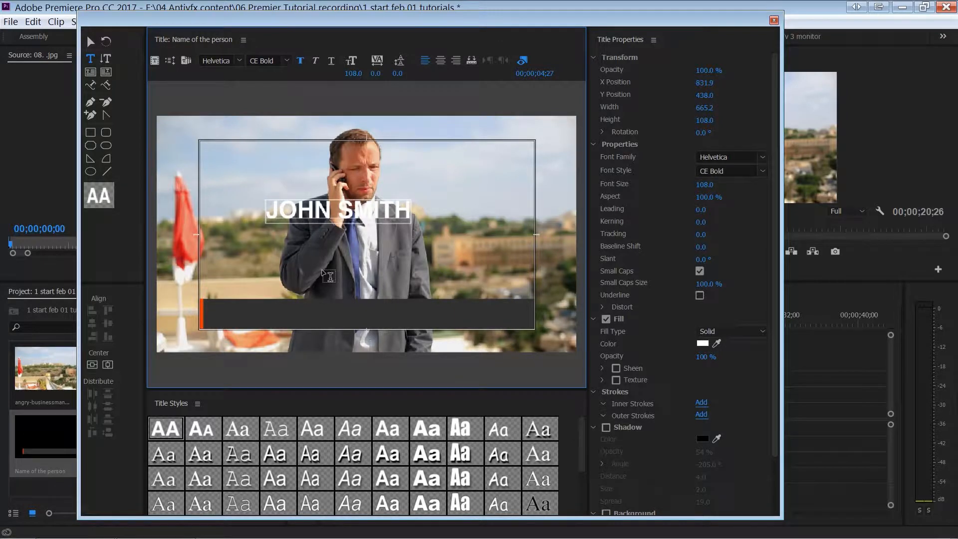
{"action": "left_click", "coordinate": [91, 42]}
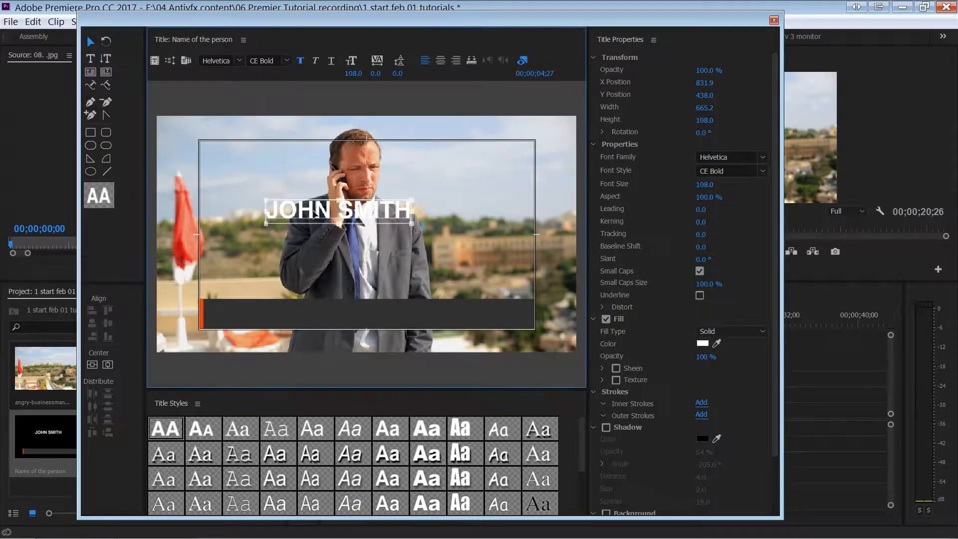
- Place the name text on the dark grey bar beside the orange strip and set its font size to 72
{"action": "left_click_drag", "start_coordinate": [316, 216], "coordinate": [320, 322]}
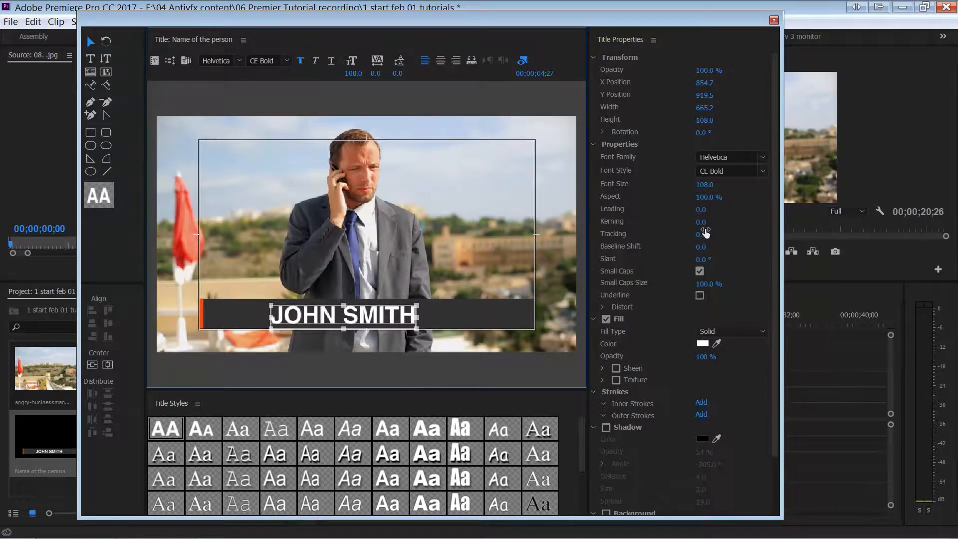
{"action": "left_click_drag", "start_coordinate": [703, 184], "coordinate": [686, 184]}
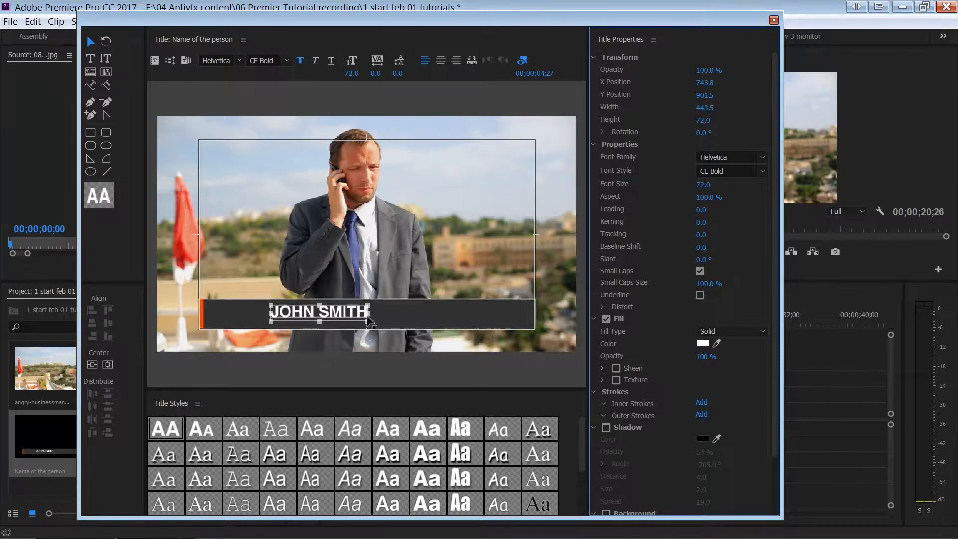
{"action": "left_click", "coordinate": [330, 315]}
{"action": "left_click_drag", "start_coordinate": [330, 315], "coordinate": [286, 316]}
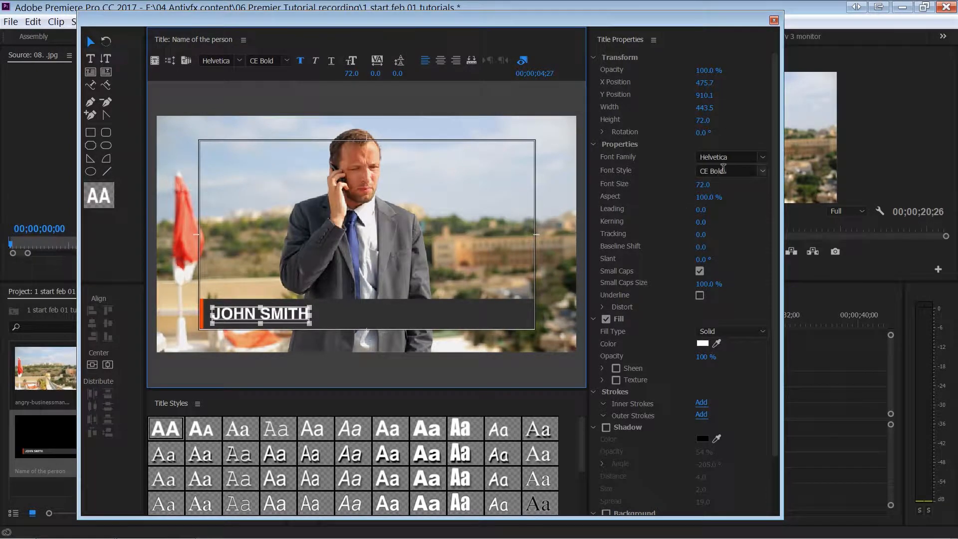
- Nudge the Helvetica name text slightly up within the bar to Y position 908.1 and deselect it
{"action": "left_click", "coordinate": [763, 158]}
{"action": "left_click", "coordinate": [741, 125]}
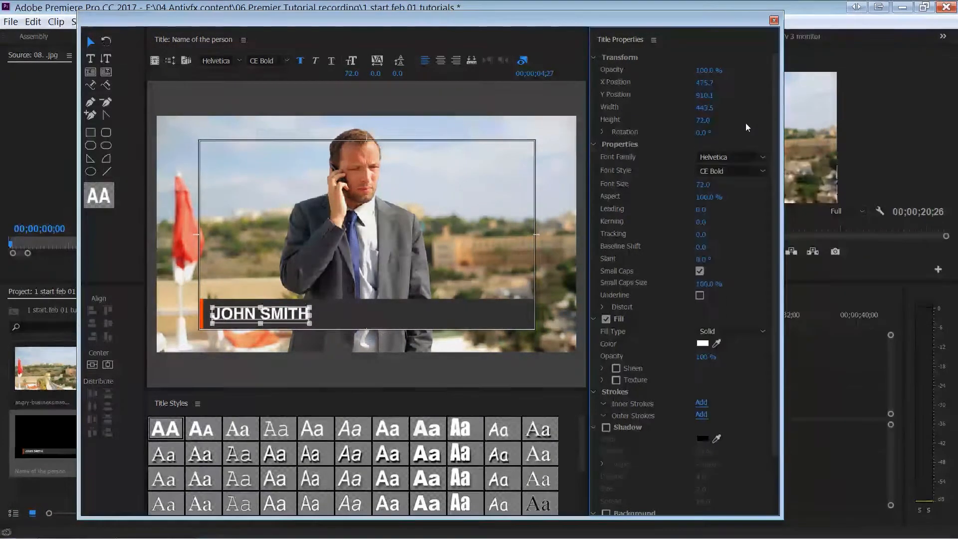
{"action": "left_click", "coordinate": [244, 320]}
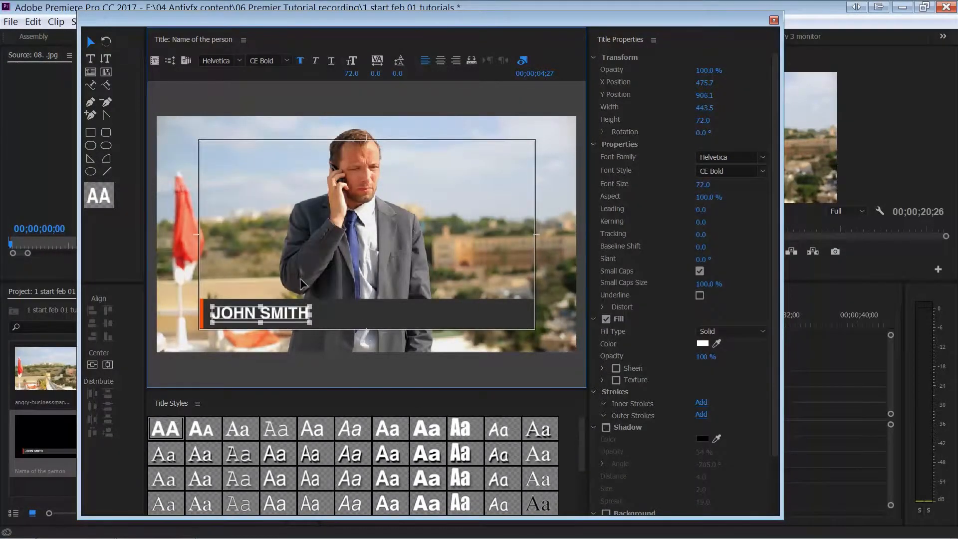
{"action": "left_click", "coordinate": [288, 329]}
{"action": "left_click", "coordinate": [288, 328]}
{"action": "left_click", "coordinate": [282, 233]}
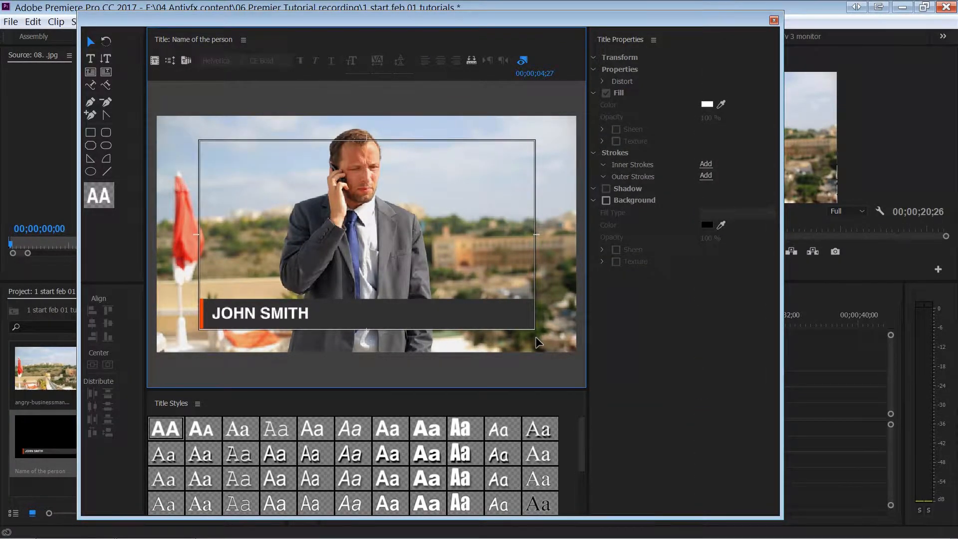
- Move the name text right along the bar to X position 605.7, leaving a gap after the orange strip
{"action": "left_click", "coordinate": [271, 313]}
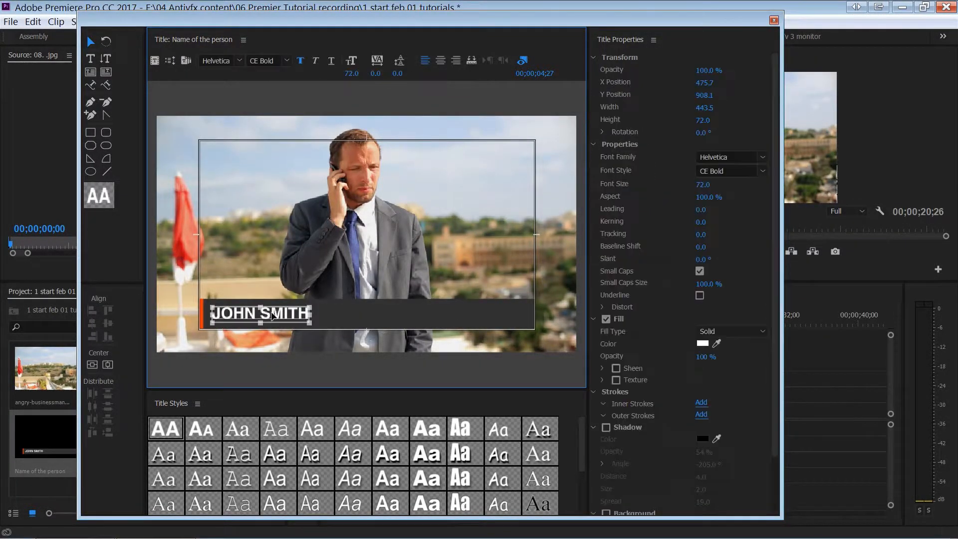
{"action": "left_click_drag", "start_coordinate": [273, 316], "coordinate": [305, 320]}
{"action": "left_click", "coordinate": [280, 242]}
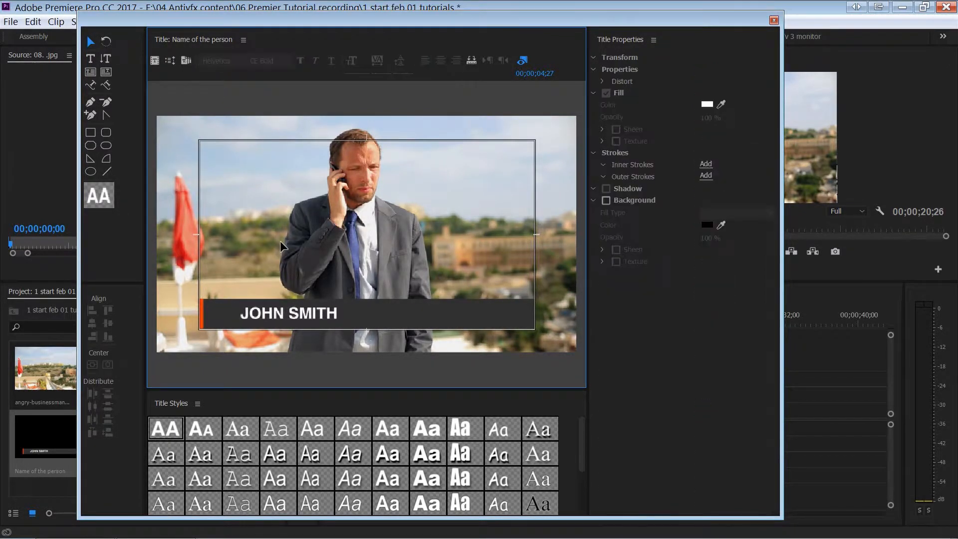
- Open the Insert Graphic file browser for the title, browse Stock (F:) to 02. Images and 01. Tectures, and close it without importing
{"action": "left_click_drag", "start_coordinate": [220, 22], "coordinate": [217, 62]}
{"action": "left_click", "coordinate": [165, 21]}
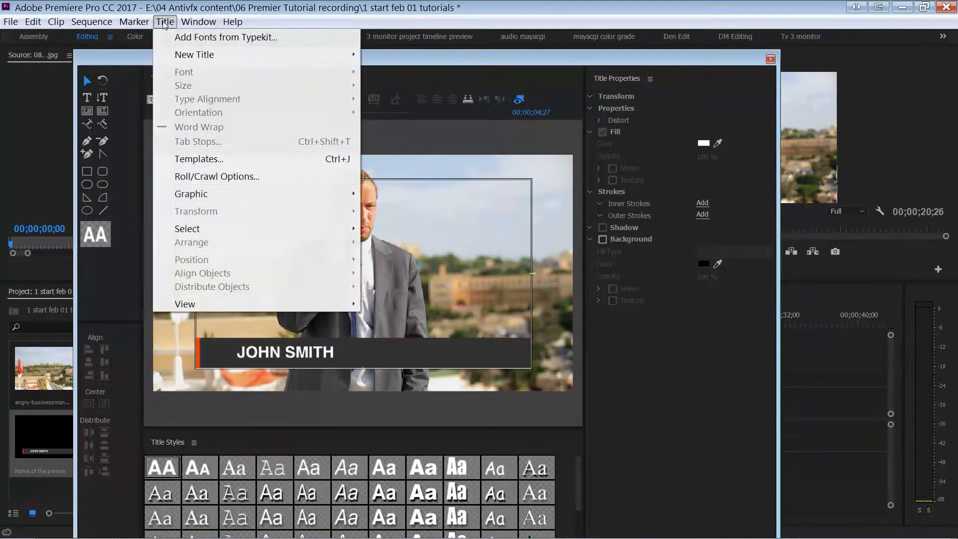
{"action": "mouse_move", "coordinate": [249, 194]}
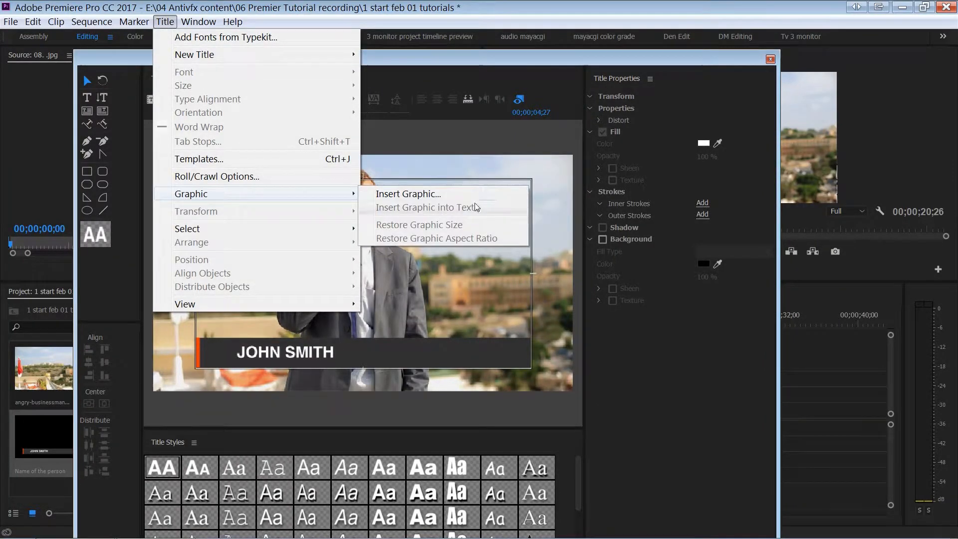
{"action": "left_click", "coordinate": [435, 200]}
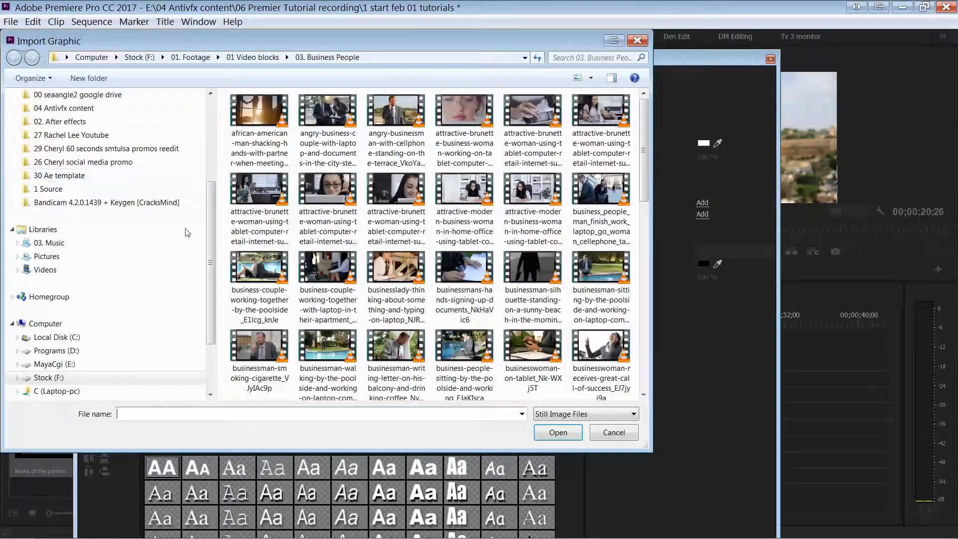
{"action": "scroll", "coordinate": [209, 263], "scroll_direction": "down", "scroll_amount": 2}
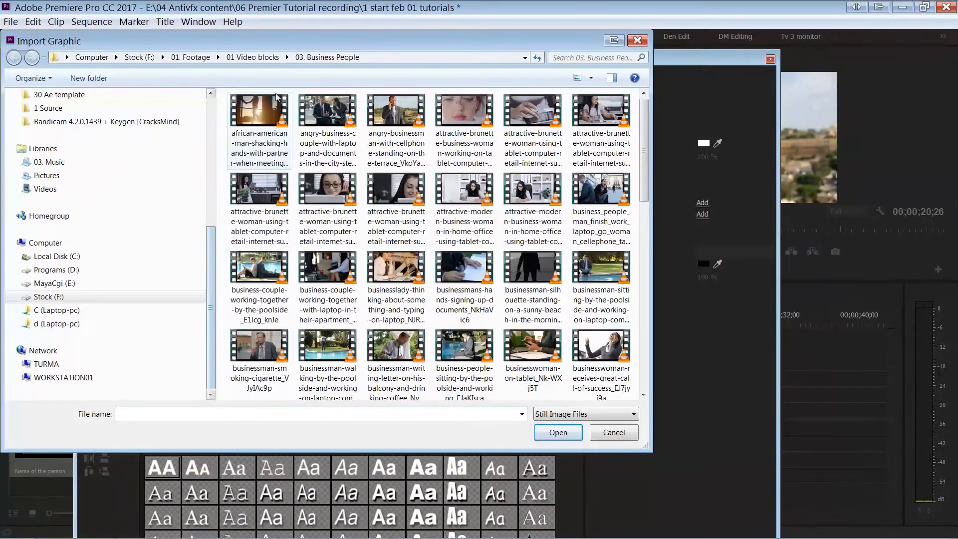
{"action": "left_click", "coordinate": [206, 59]}
{"action": "left_click", "coordinate": [139, 57]}
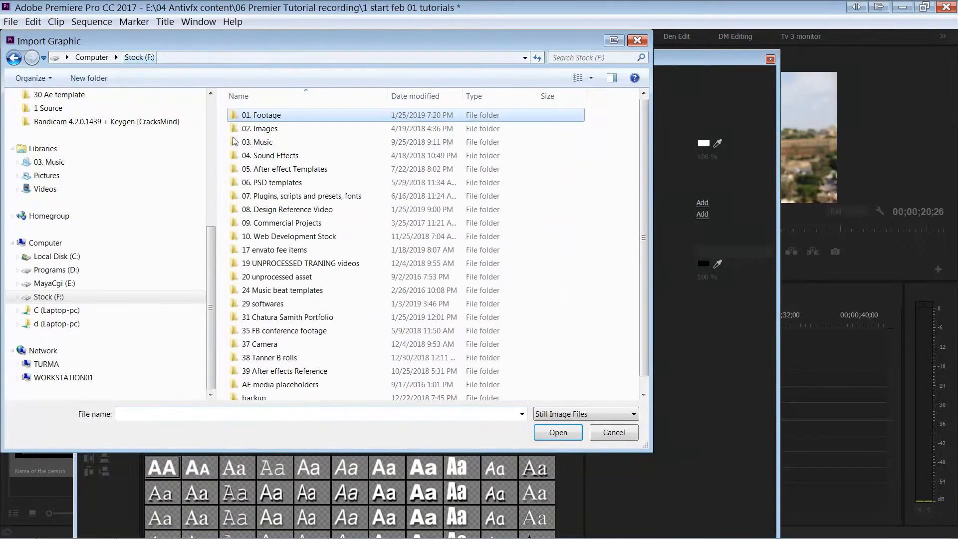
{"action": "double_click", "coordinate": [269, 131]}
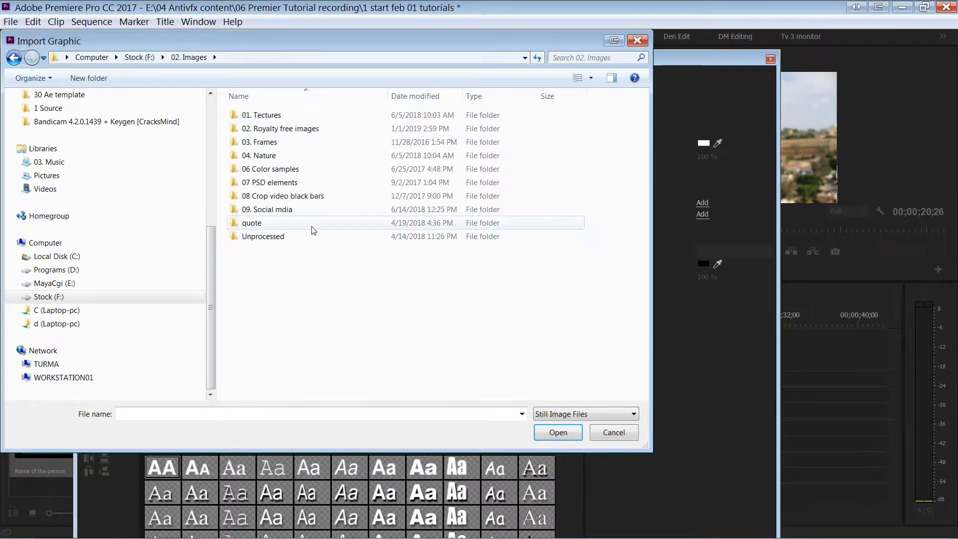
{"action": "double_click", "coordinate": [261, 121]}
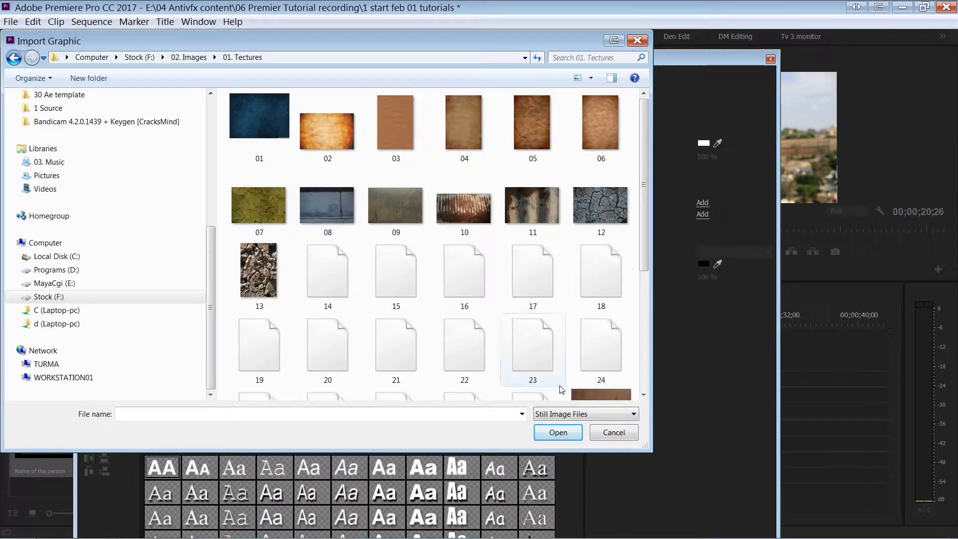
{"action": "left_click", "coordinate": [614, 440]}
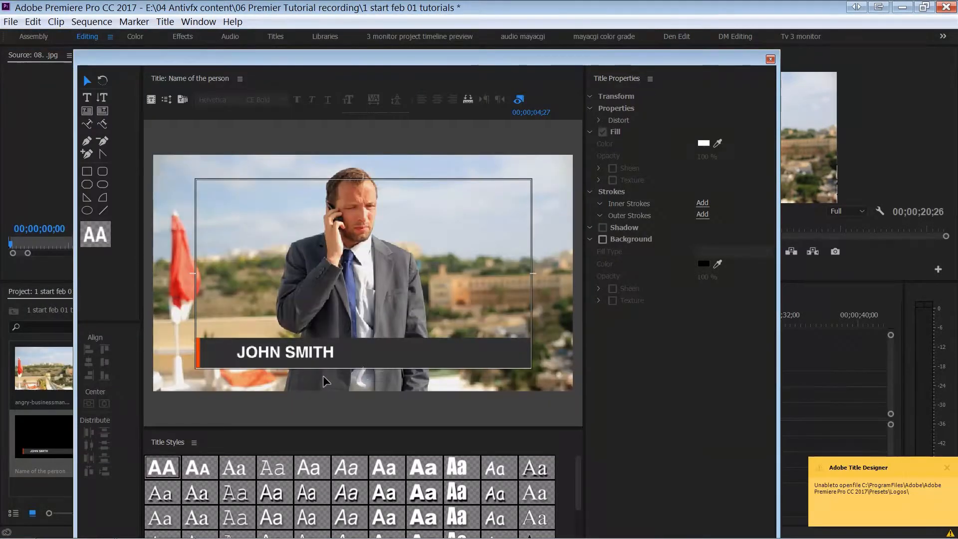
- Nudge the name text left along the bar to X position 483.7, close to the orange strip, and deselect it
{"action": "left_click", "coordinate": [315, 359]}
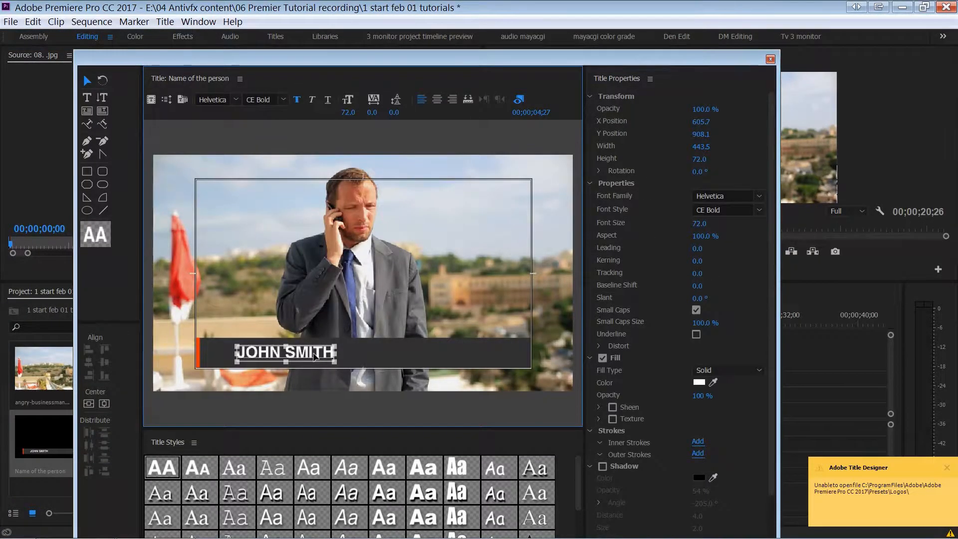
{"action": "key", "text": "shift+Left"}
{"action": "key", "text": "shift+Left"}
{"action": "key", "text": "shift+Left"}
{"action": "key", "text": "shift+Left"}
{"action": "key", "text": "shift+Left"}
{"action": "key", "text": "shift+Left"}
{"action": "key", "text": "shift+Left"}
{"action": "key", "text": "shift+Left"}
{"action": "key", "text": "shift+Left"}
{"action": "key", "text": "shift+Left"}
{"action": "key", "text": "shift+Left"}
{"action": "key", "text": "shift+Left"}
{"action": "key", "text": "shift+Left"}
{"action": "key", "text": "shift+Left"}
{"action": "key", "text": "shift+Left"}
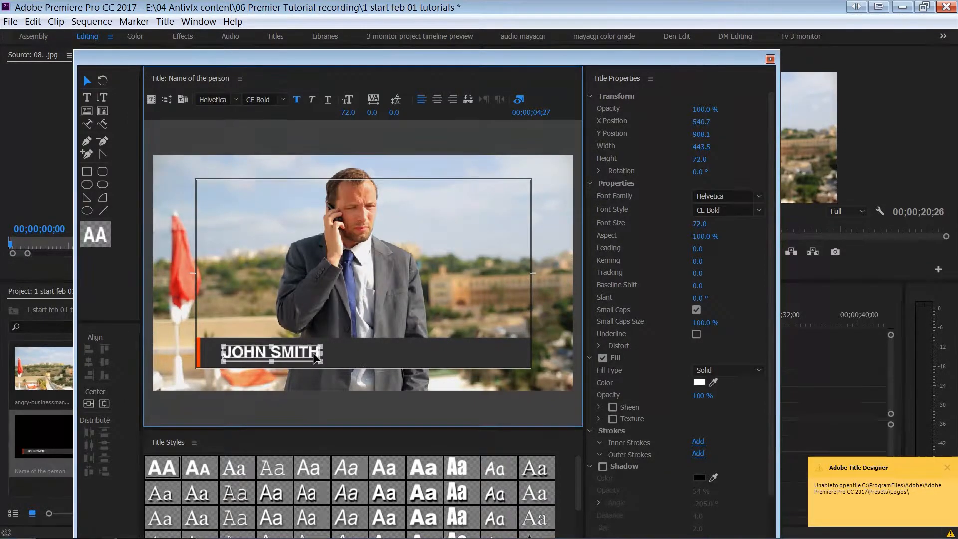
{"action": "key", "text": "shift+Left"}
{"action": "key", "text": "shift+Left"}
{"action": "key", "text": "shift+Left"}
{"action": "key", "text": "shift+Left"}
{"action": "key", "text": "shift+Left"}
{"action": "key", "text": "shift+Left"}
{"action": "key", "text": "shift+Left"}
{"action": "key", "text": "shift+Left"}
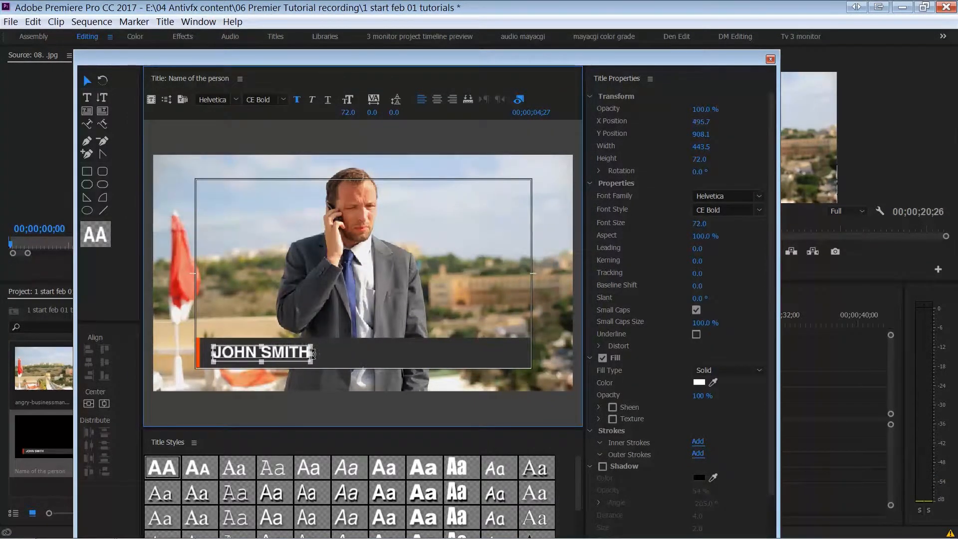
{"action": "left_click", "coordinate": [315, 355]}
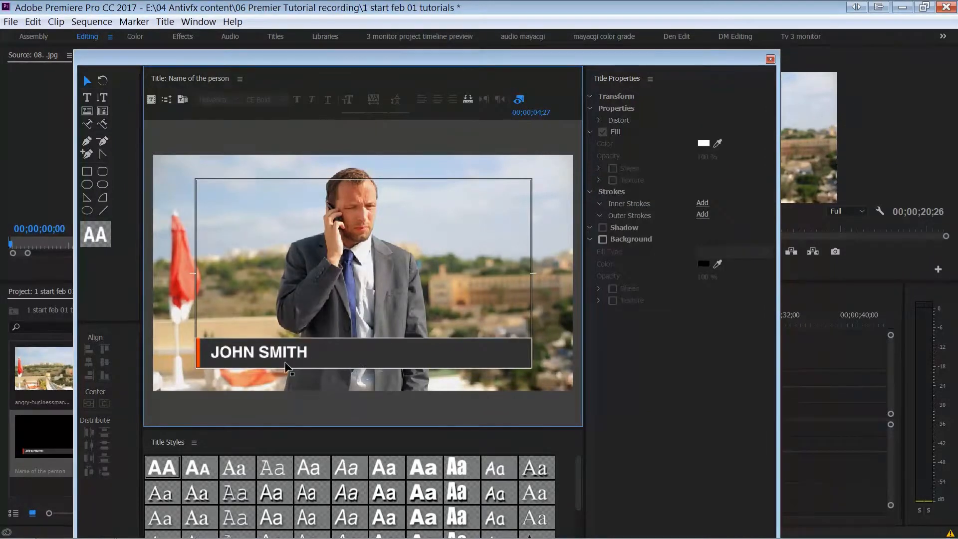
{"action": "left_click", "coordinate": [282, 355]}
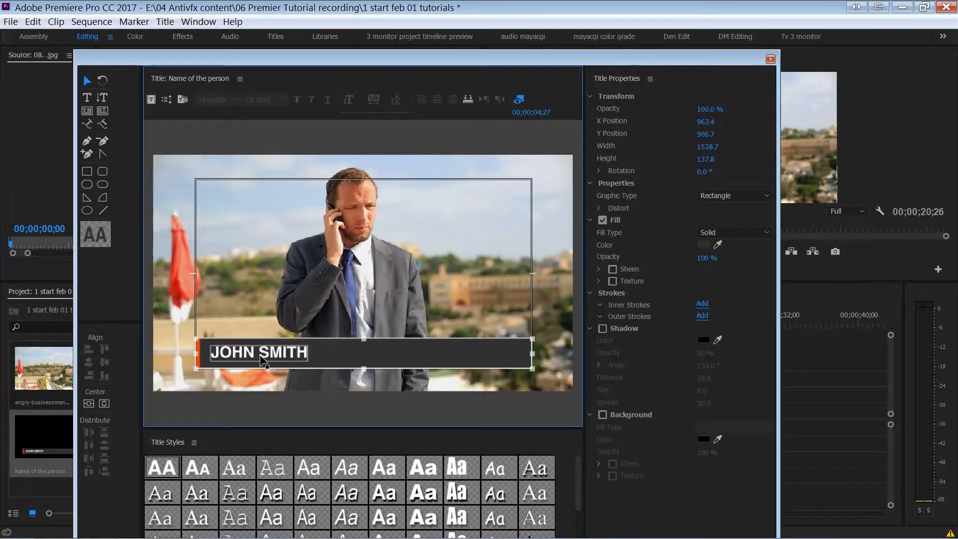
{"action": "key", "text": "Left"}
{"action": "key", "text": "Left"}
{"action": "key", "text": "Left"}
{"action": "key", "text": "Left"}
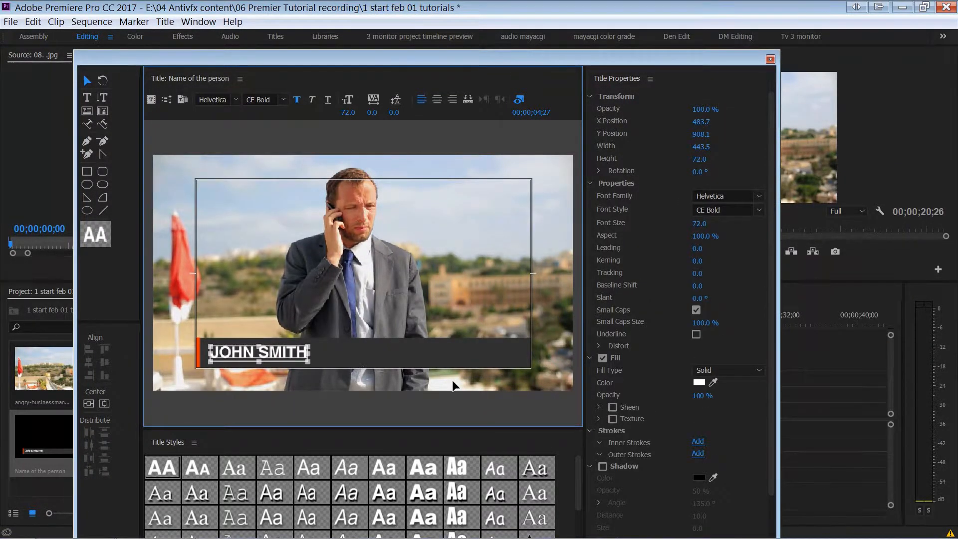
{"action": "left_click", "coordinate": [318, 295]}
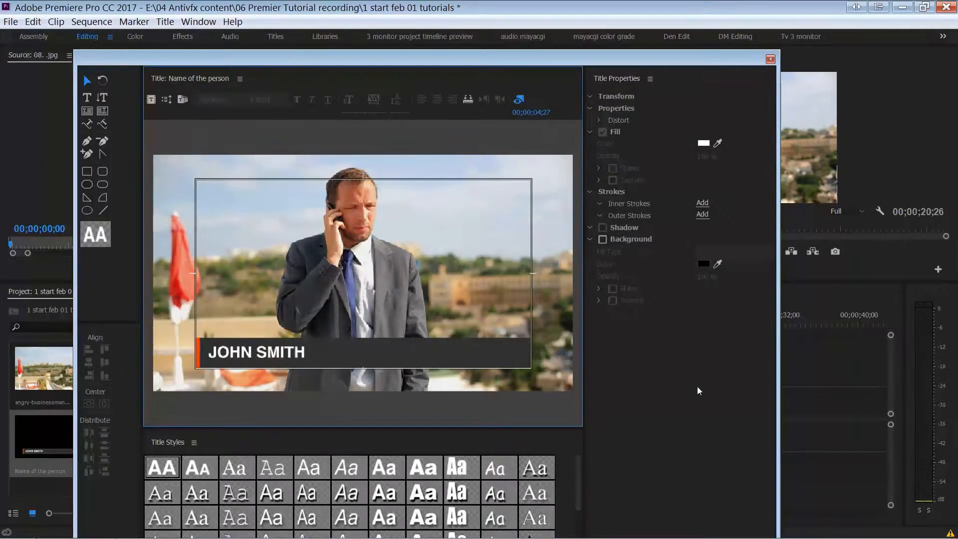
- Reposition the title editor window over the workspace and reduce its height so its lower edge fits on screen
{"action": "left_click_drag", "start_coordinate": [340, 61], "coordinate": [321, 42]}
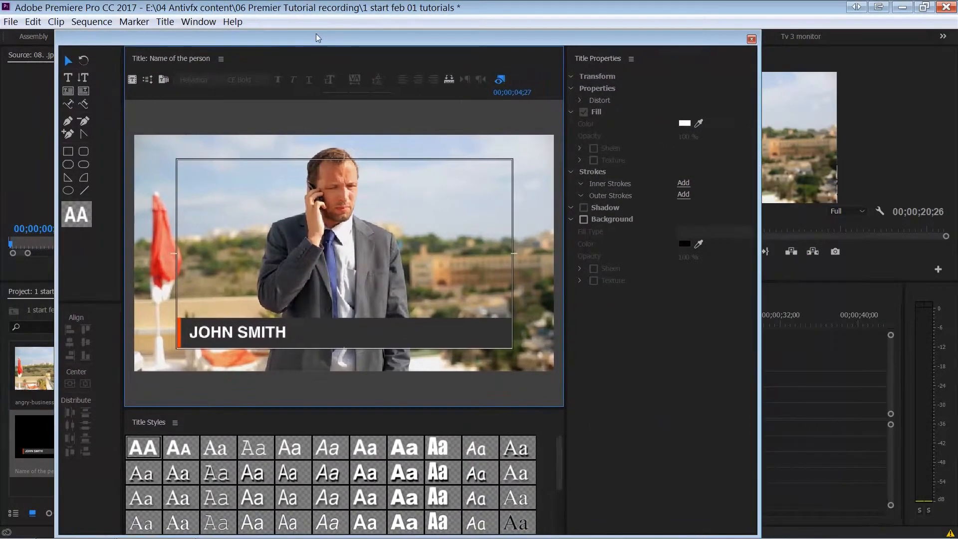
{"action": "left_click_drag", "start_coordinate": [410, 41], "coordinate": [418, 44]}
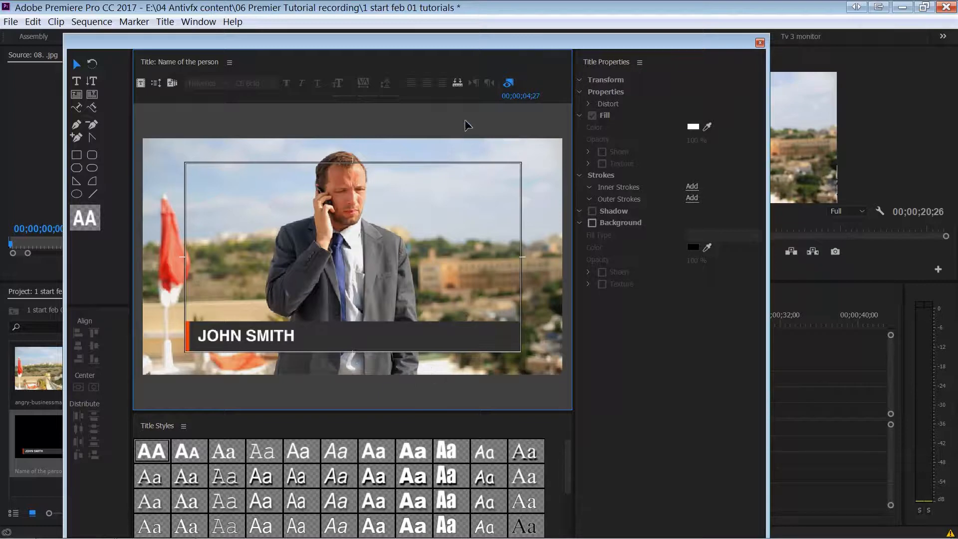
{"action": "left_click_drag", "start_coordinate": [467, 42], "coordinate": [481, 34]}
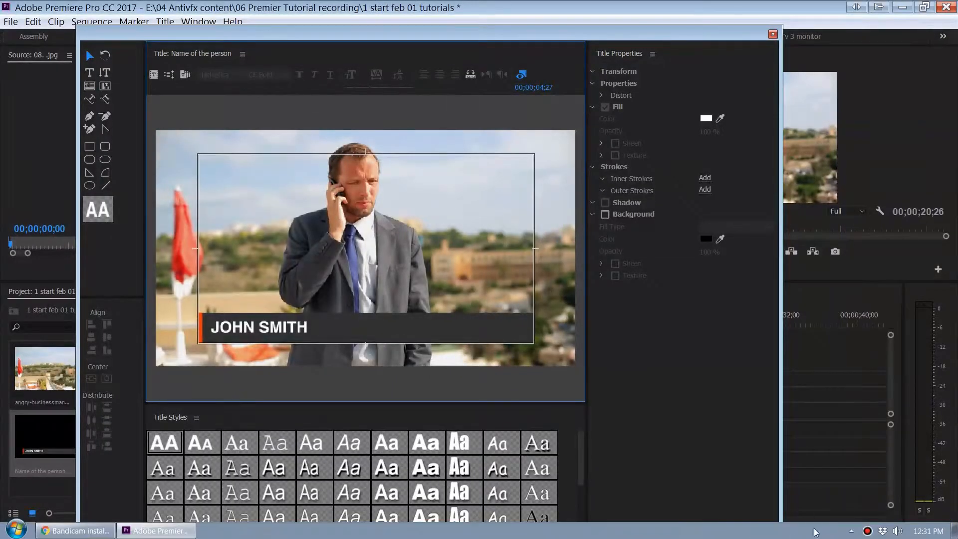
{"action": "left_click_drag", "start_coordinate": [781, 527], "coordinate": [780, 511]}
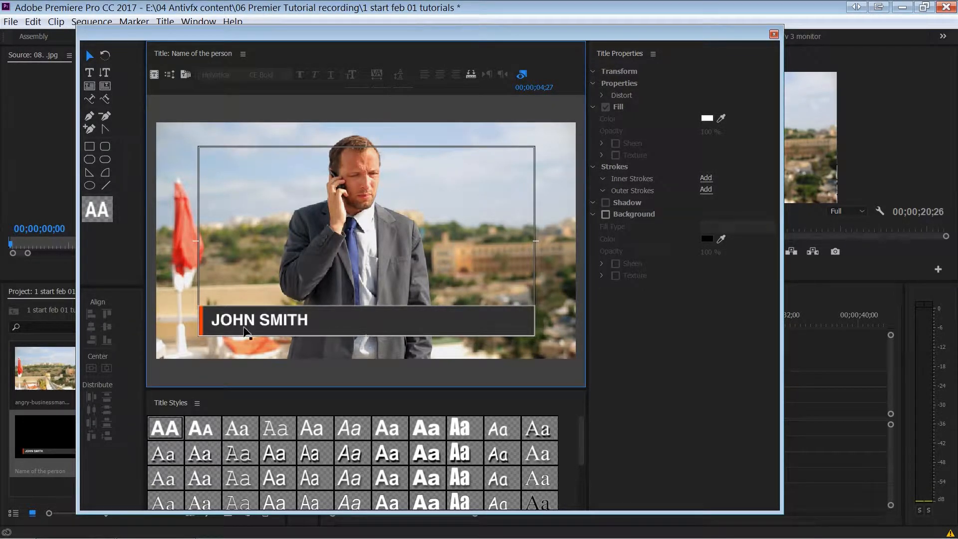
{"action": "left_click_drag", "start_coordinate": [431, 37], "coordinate": [424, 35]}
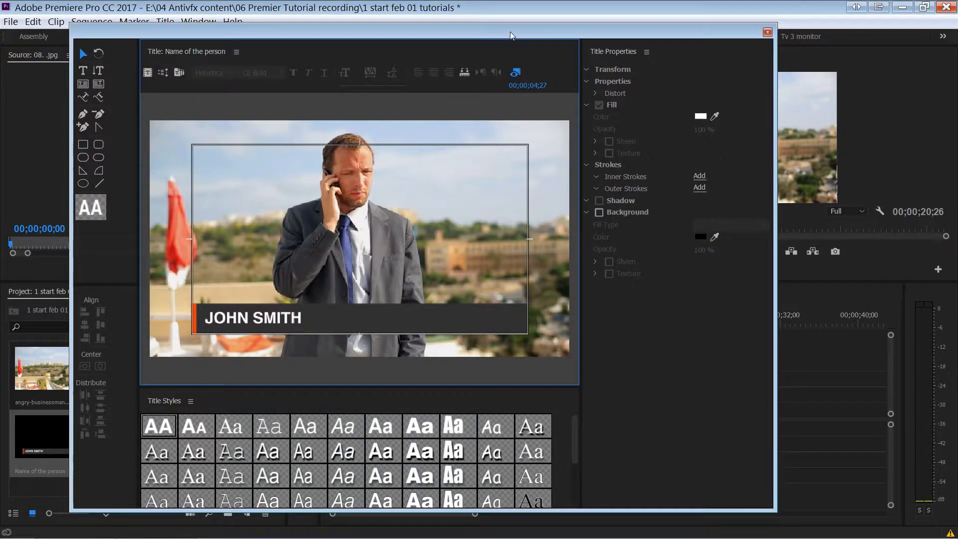
- Close the title editor and place the Name of the person title on track V2 at 00;00;04;24, above the businessman clip
{"action": "left_click_drag", "start_coordinate": [509, 35], "coordinate": [514, 50]}
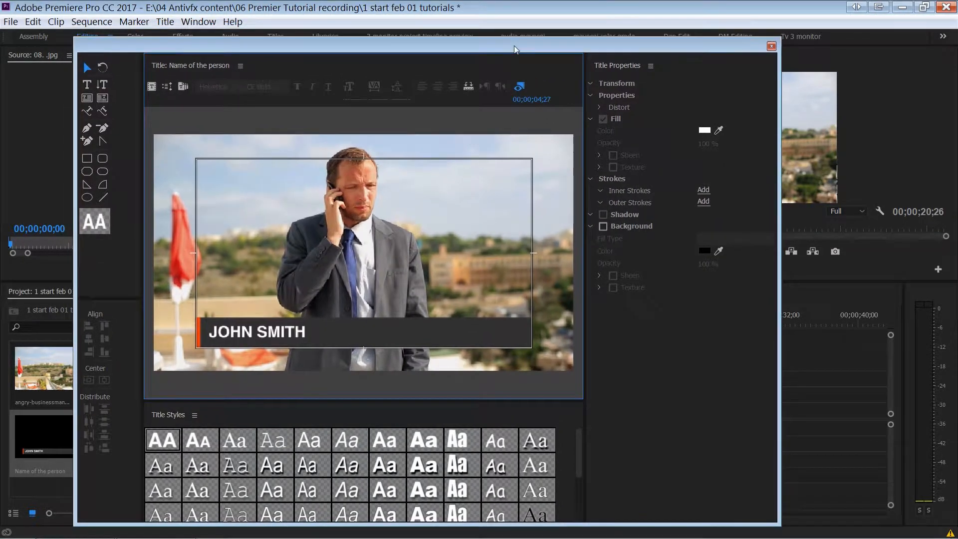
{"action": "left_click", "coordinate": [771, 47]}
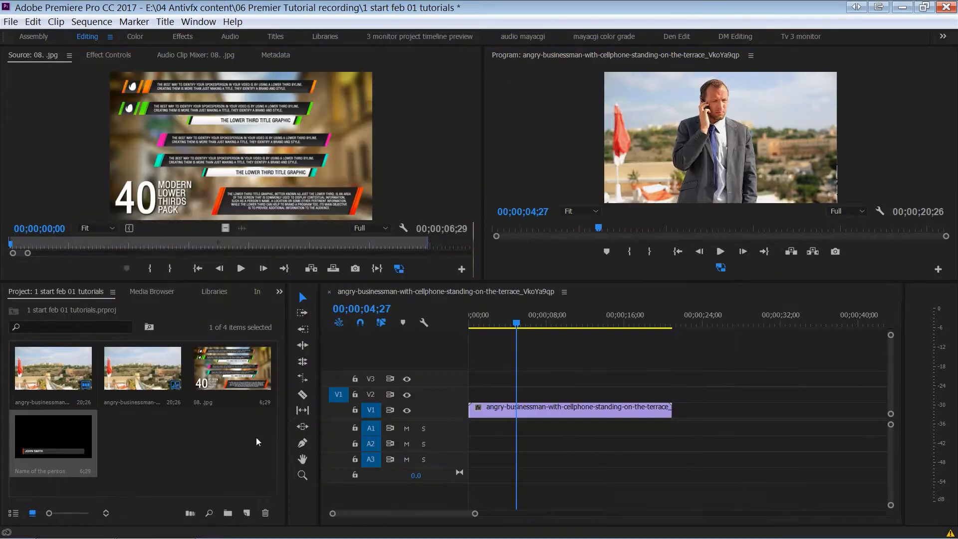
{"action": "left_click", "coordinate": [58, 443]}
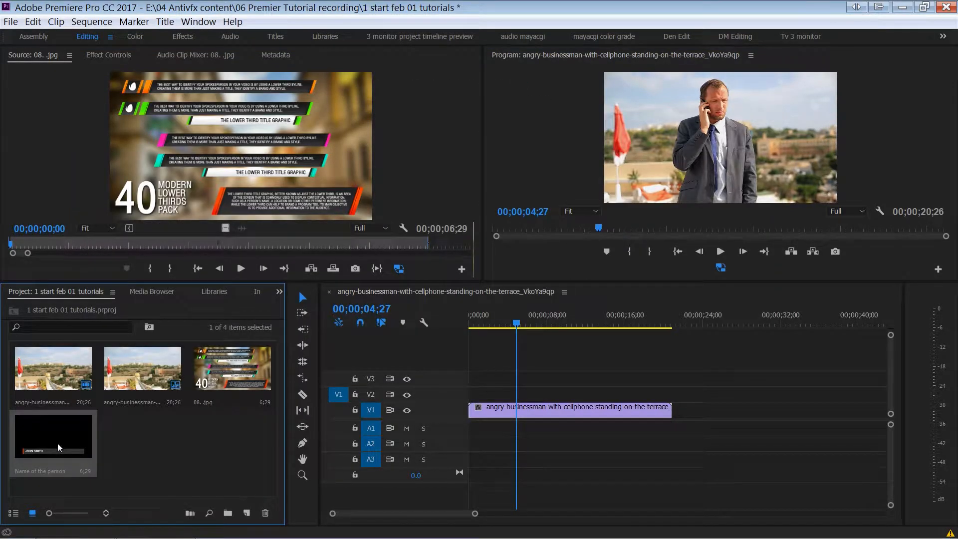
{"action": "left_click", "coordinate": [510, 325]}
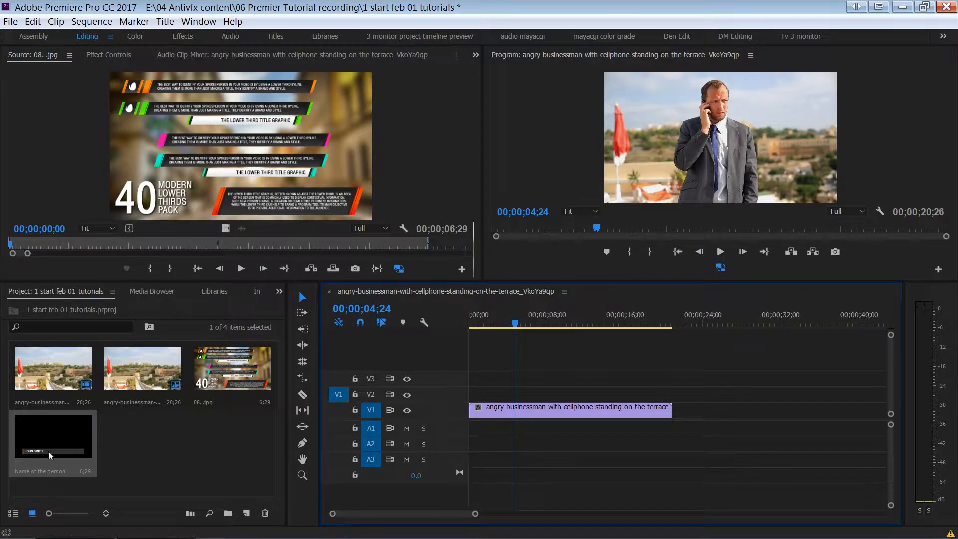
{"action": "left_click_drag", "start_coordinate": [50, 454], "coordinate": [523, 394]}
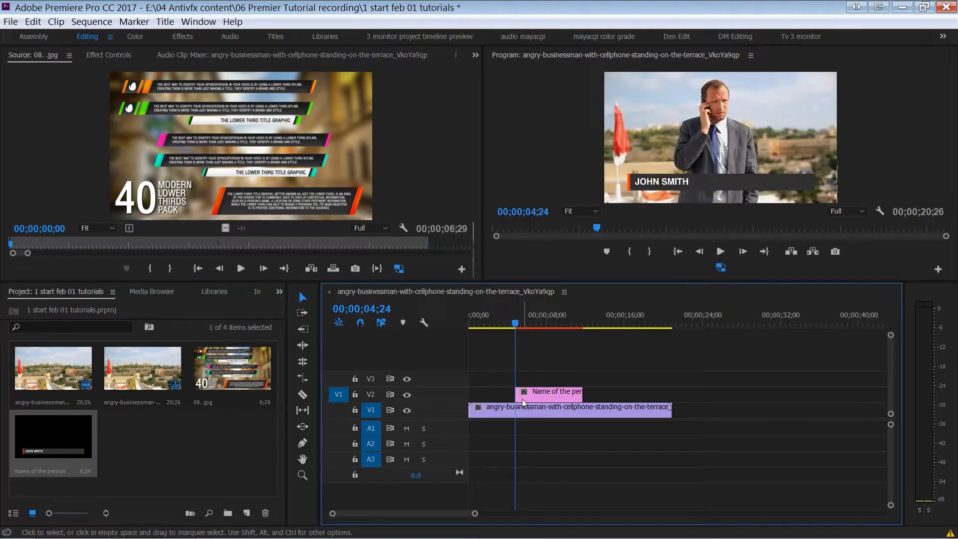
- Play the titled section, check it in the enlarged program monitor, and save the project
{"action": "key", "text": "space"}
{"action": "key", "text": "space"}
{"action": "key", "text": "grave"}
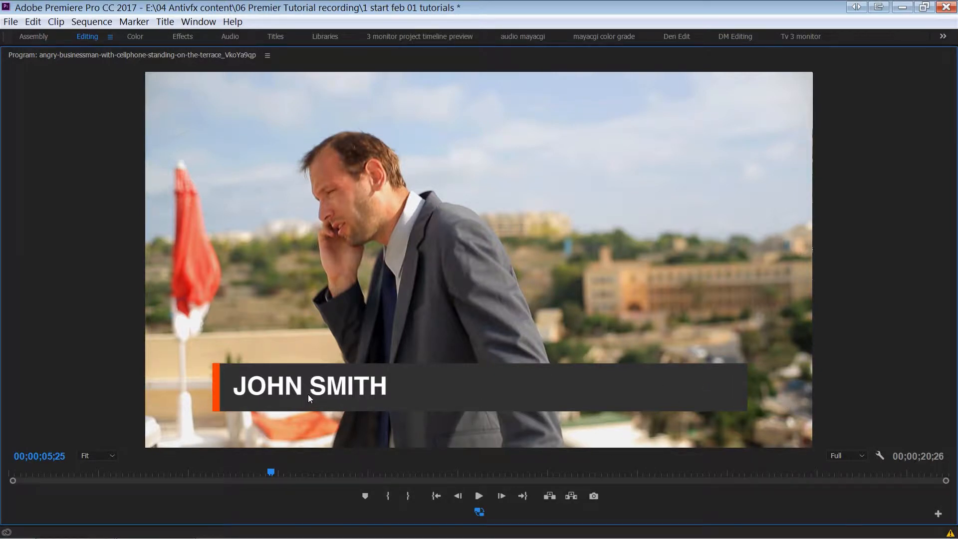
{"action": "key", "text": "ctrl+s"}
{"action": "key", "text": "grave"}
{"action": "mouse_move", "coordinate": [539, 323]}
{"action": "left_mouse_down"}
{"action": "mouse_move", "coordinate": [557, 325]}
{"action": "mouse_move", "coordinate": [548, 325]}
{"action": "left_mouse_up"}
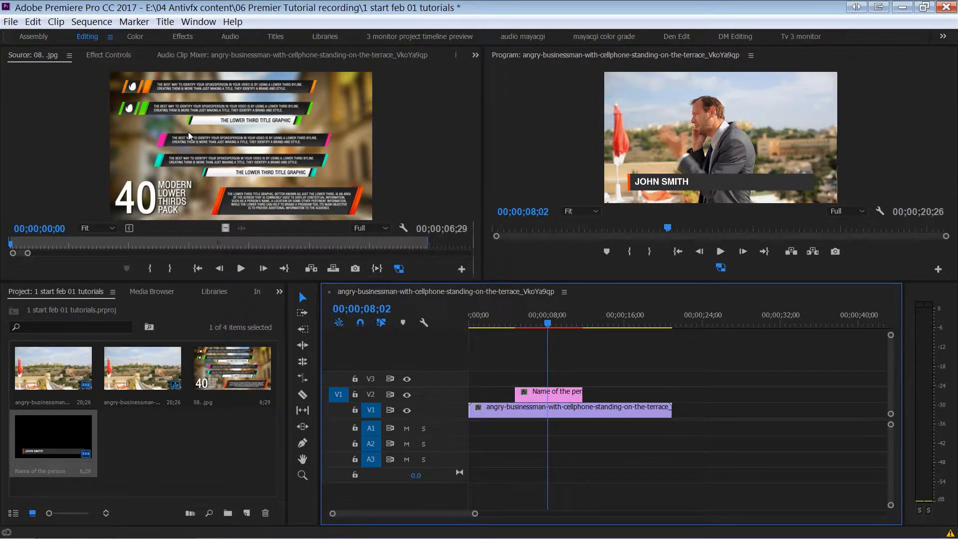
- Find the Push video transition in the effects and apply it to the start of the title clip on V2
{"action": "left_click", "coordinate": [279, 292]}
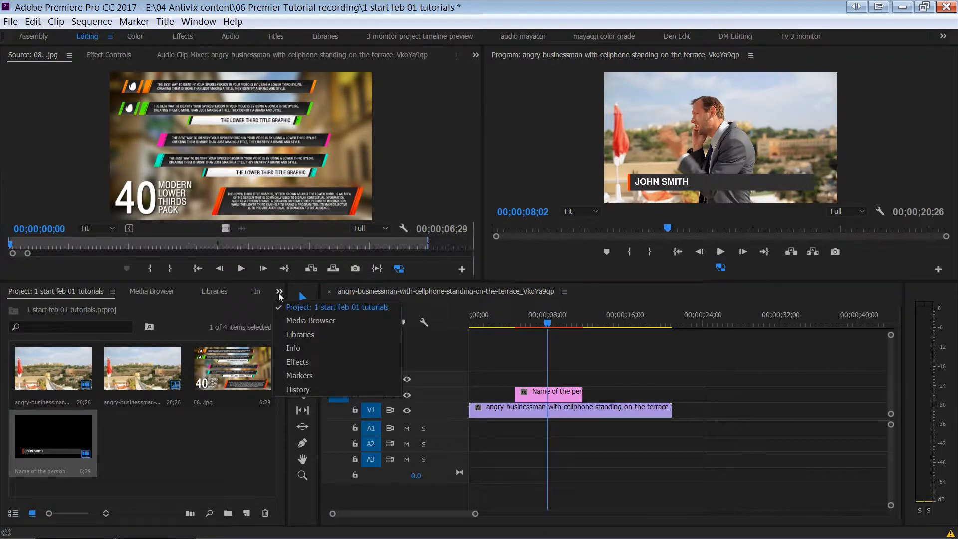
{"action": "left_click", "coordinate": [298, 362]}
{"action": "left_click", "coordinate": [48, 309]}
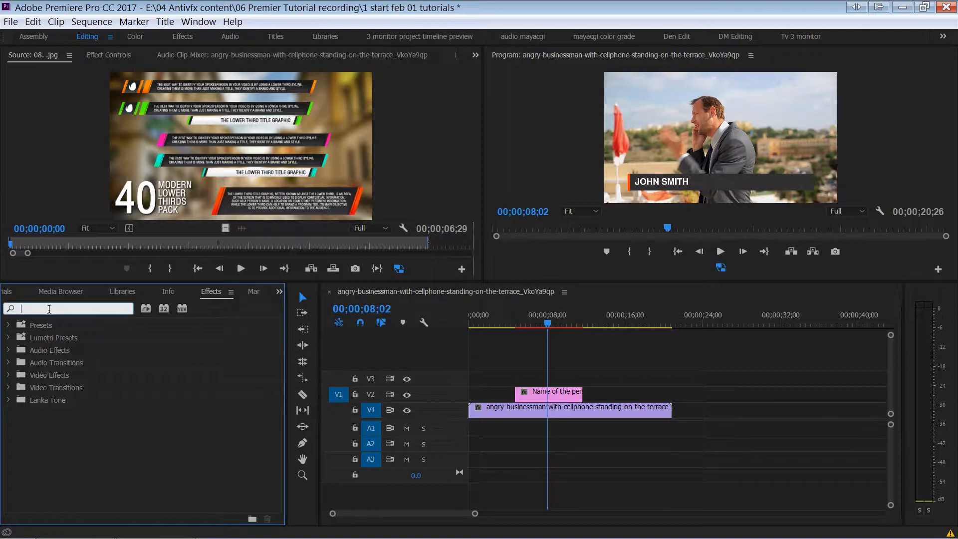
{"action": "type", "text": "push"}
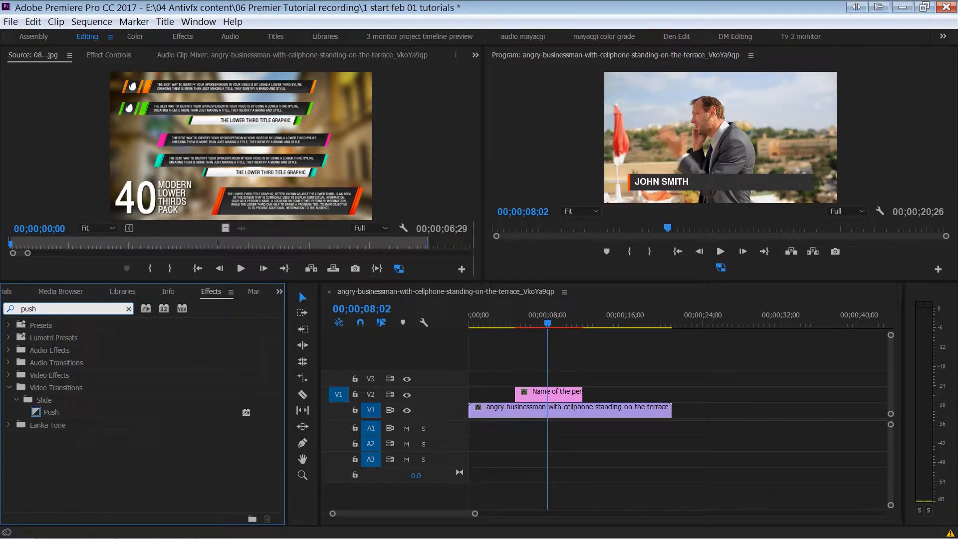
{"action": "left_click_drag", "start_coordinate": [40, 414], "coordinate": [521, 391]}
- Check the duration setting of the Push transition at the title clip's start and accept it
{"action": "left_click", "coordinate": [512, 327]}
{"action": "key", "text": "equal"}
{"action": "key", "text": "equal"}
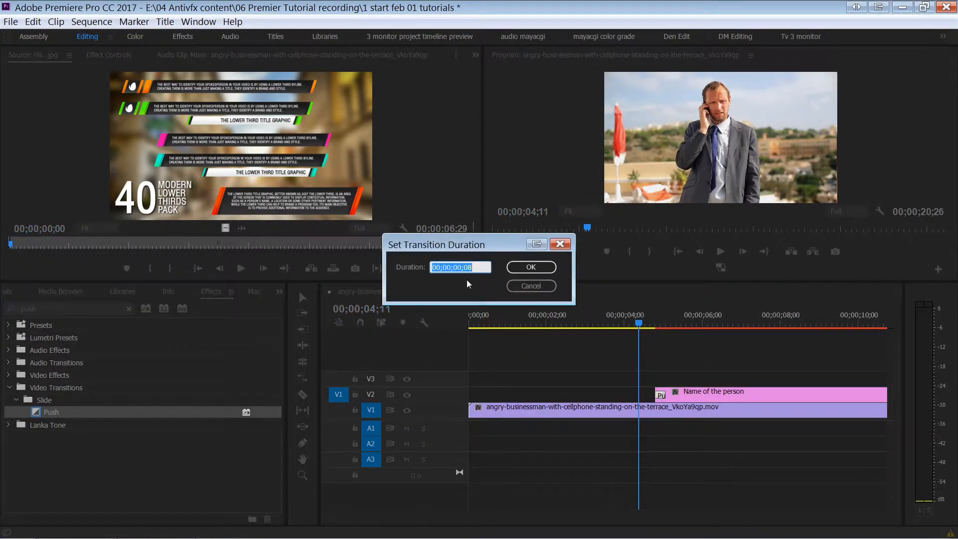
{"action": "left_click", "coordinate": [476, 268]}
{"action": "left_click_drag", "start_coordinate": [468, 244], "coordinate": [419, 253]}
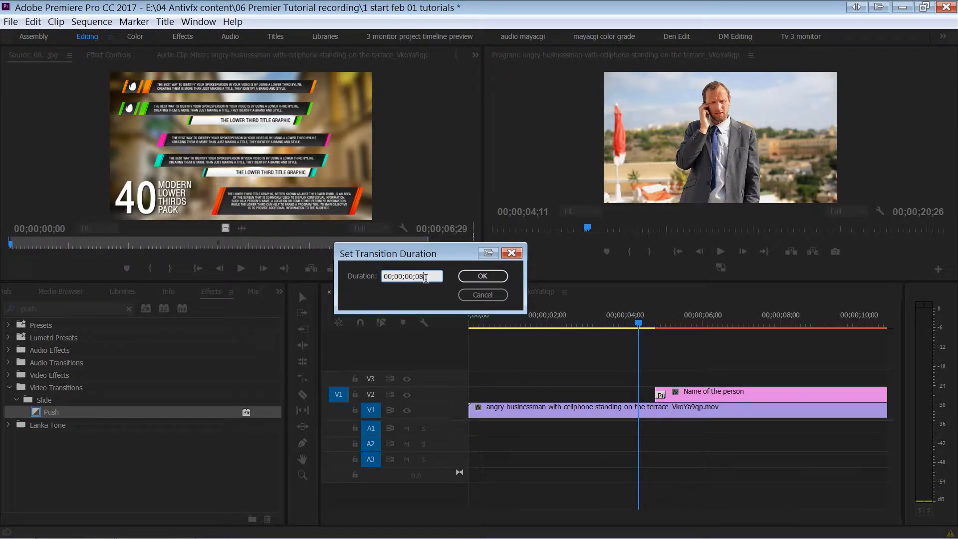
{"action": "left_click", "coordinate": [482, 276]}
- Play the title's Push entrance, both in the normal layout and in the enlarged program monitor
{"action": "scroll", "coordinate": [555, 348], "scroll_direction": "down", "scroll_amount": 2}
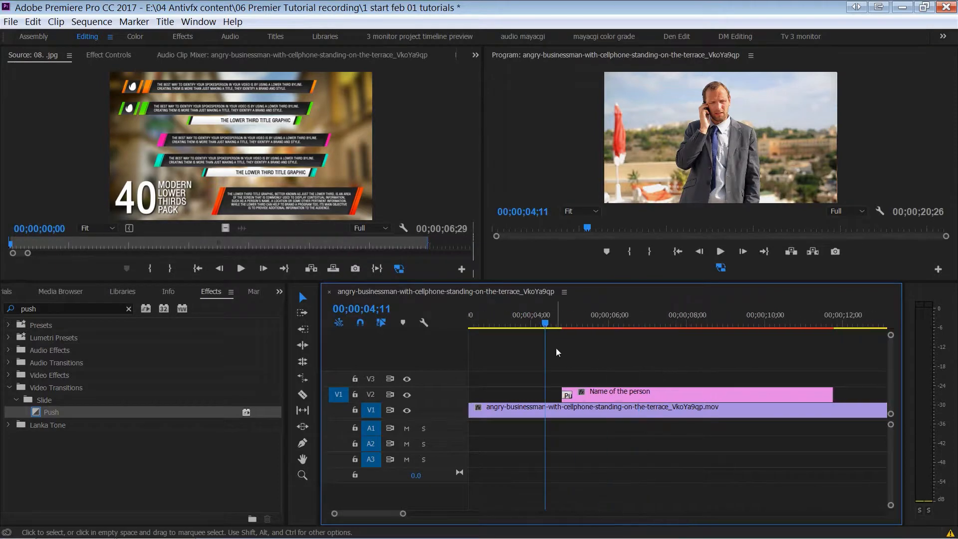
{"action": "key", "text": "space"}
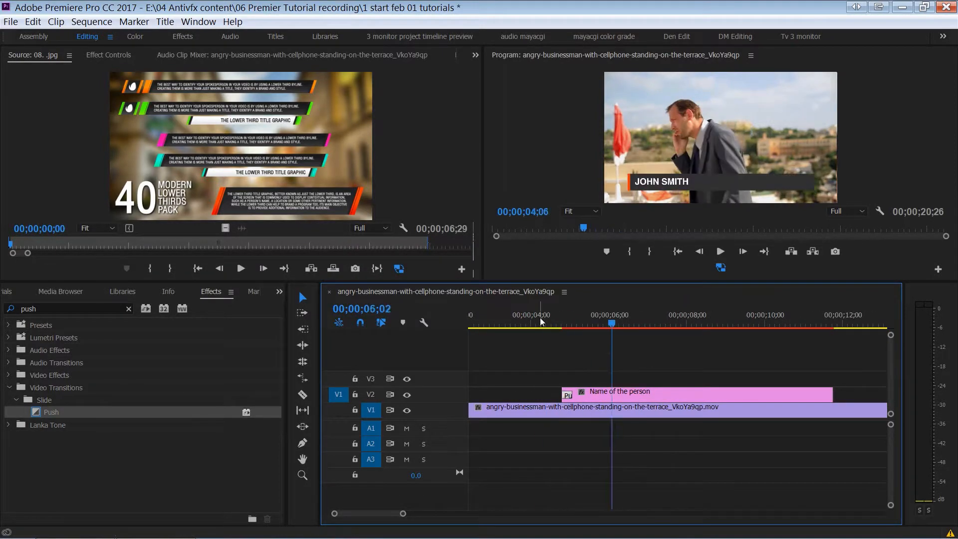
{"action": "left_click", "coordinate": [540, 317]}
{"action": "left_click", "coordinate": [535, 317]}
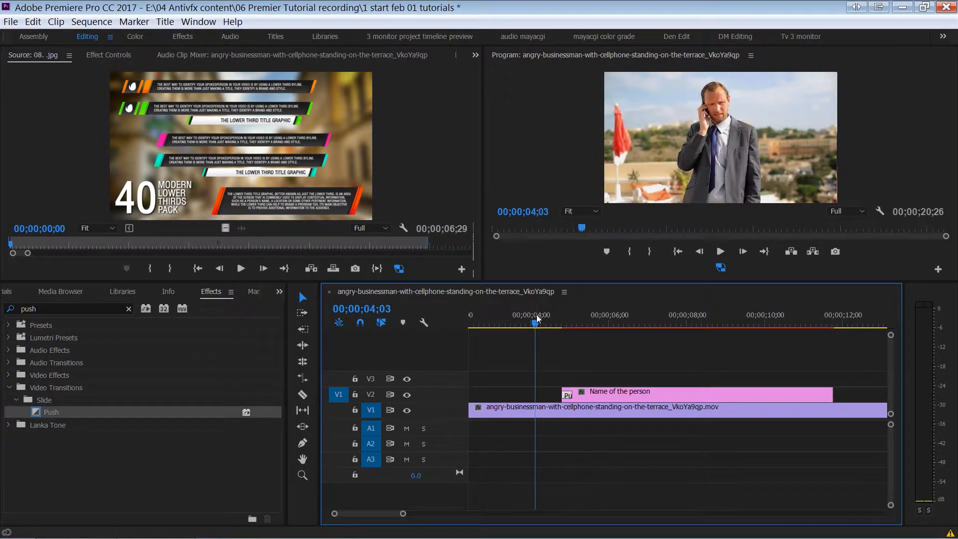
{"action": "key", "text": "grave"}
{"action": "key", "text": "space"}
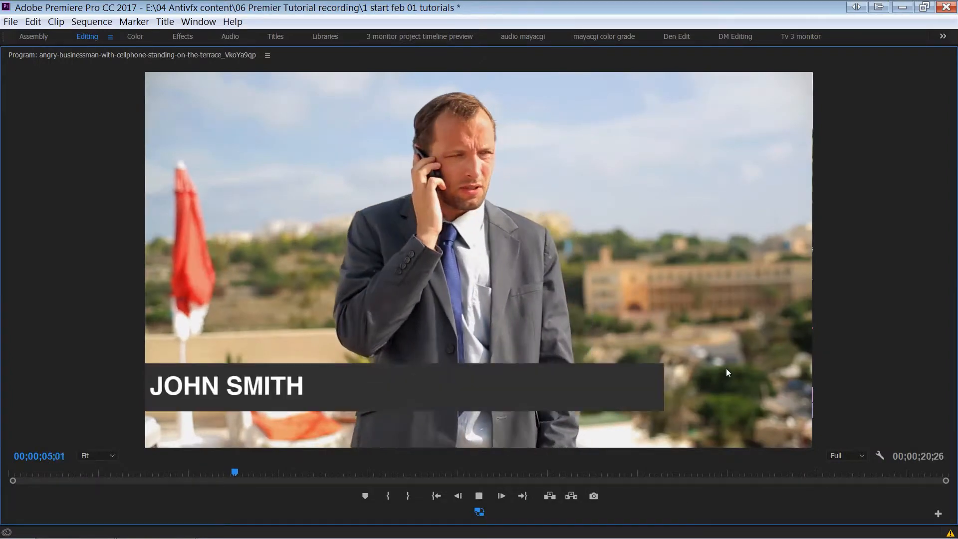
{"action": "left_click", "coordinate": [160, 474]}
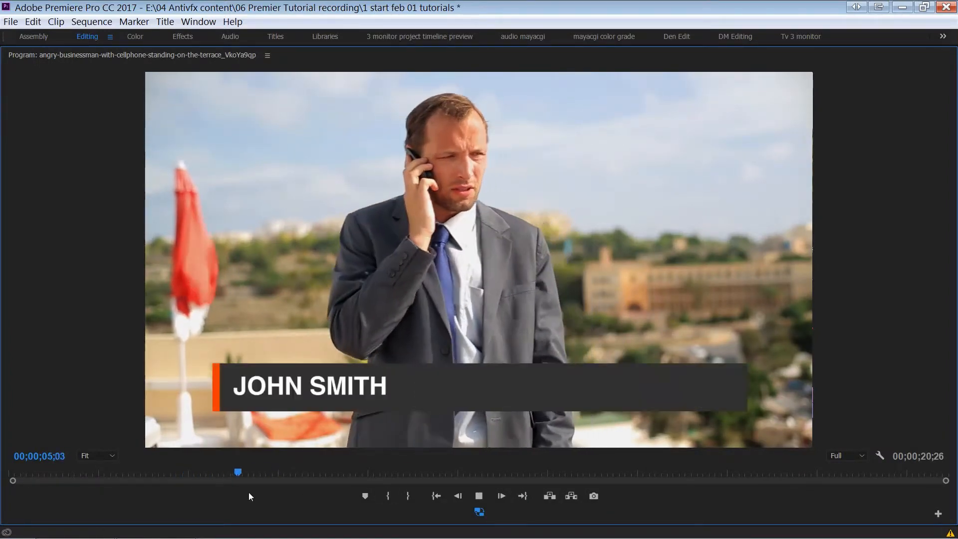
{"action": "key", "text": "grave"}
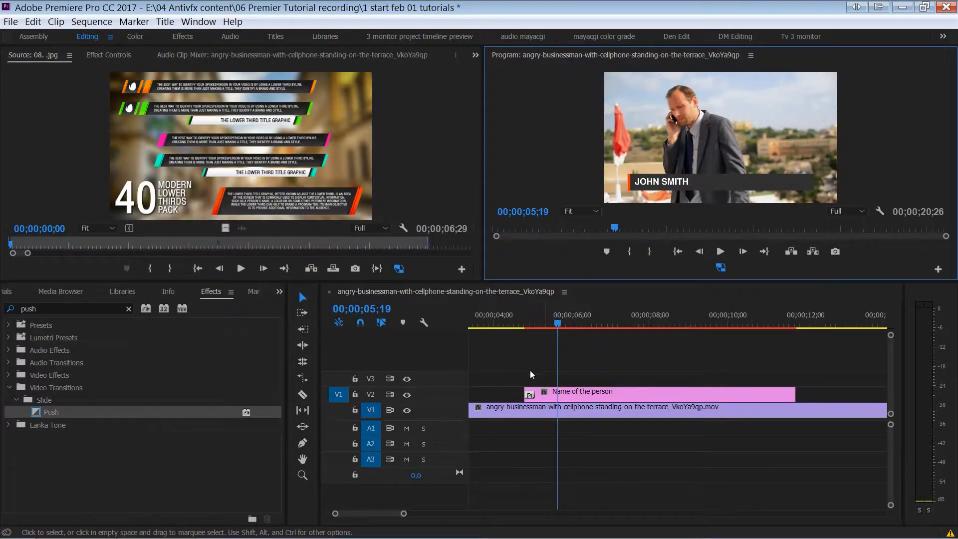
- Scrub around the end of the title clip and park the playhead beyond it at 00;00;15;28
{"action": "left_click", "coordinate": [746, 326]}
{"action": "left_click_drag", "start_coordinate": [747, 327], "coordinate": [805, 327]}
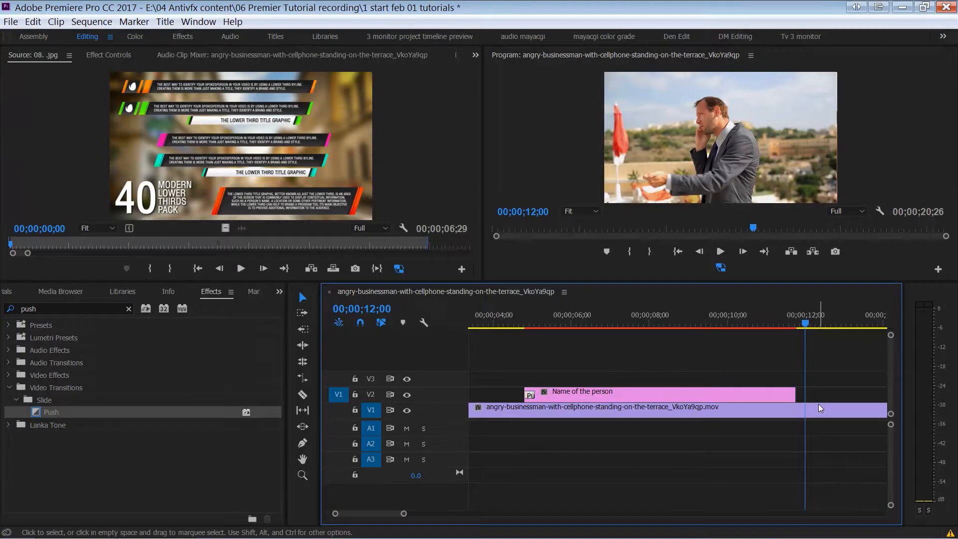
{"action": "key", "text": "minus"}
{"action": "key", "text": "minus"}
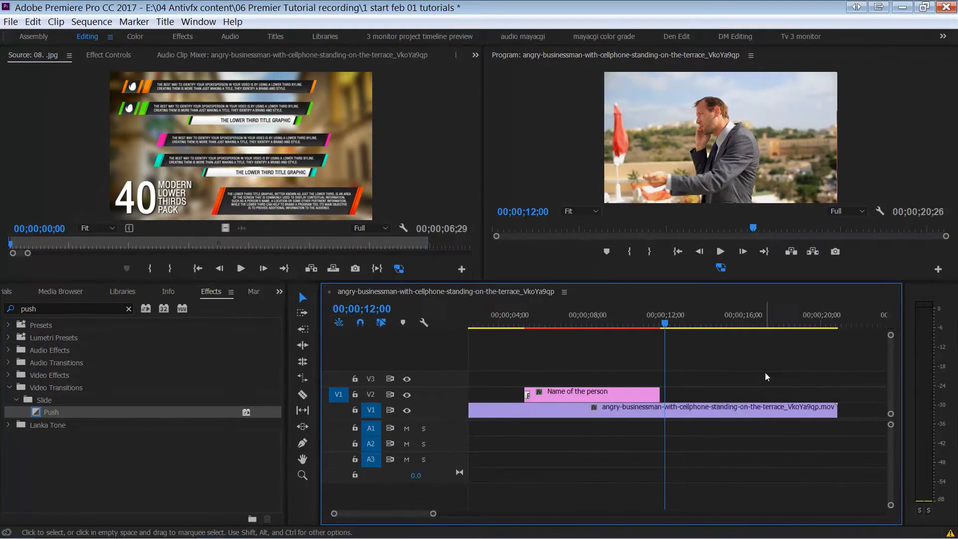
{"action": "scroll", "coordinate": [767, 377], "scroll_direction": "down", "scroll_amount": 2}
{"action": "left_click", "coordinate": [546, 327]}
{"action": "scroll", "coordinate": [642, 373], "scroll_direction": "up", "scroll_amount": 3}
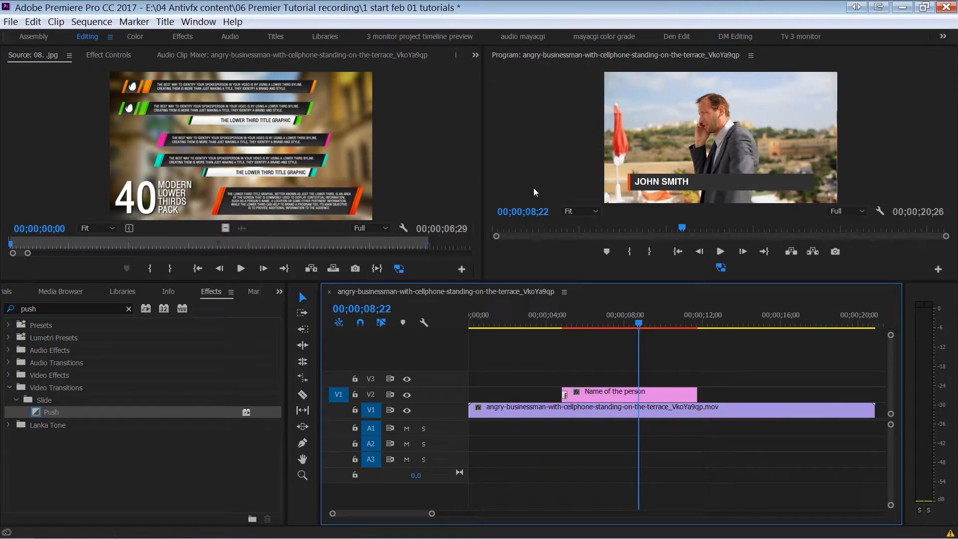
{"action": "key", "text": "grave"}
{"action": "key", "text": "grave"}
{"action": "left_click", "coordinate": [763, 325]}
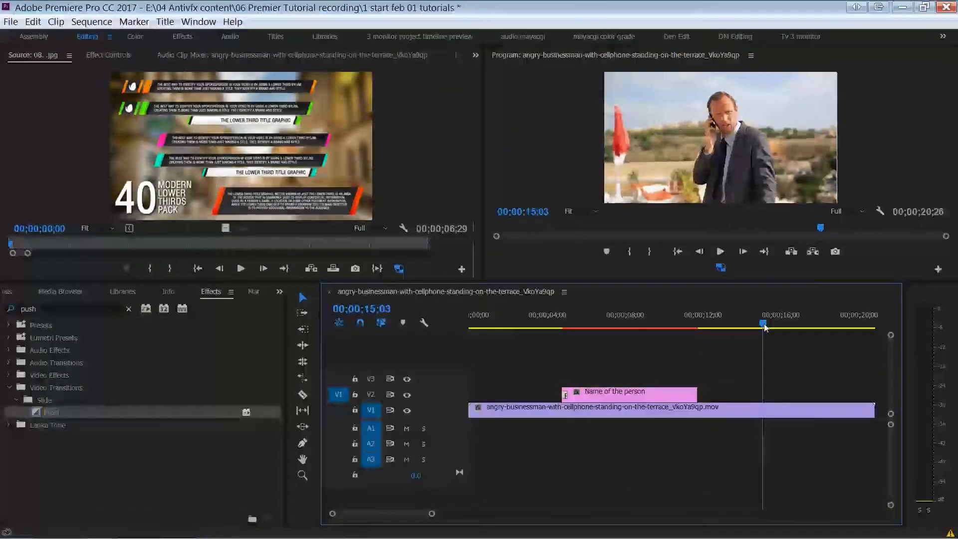
{"action": "left_click_drag", "start_coordinate": [765, 325], "coordinate": [770, 325]}
{"action": "key", "text": "minus"}
{"action": "left_click_drag", "start_coordinate": [620, 324], "coordinate": [626, 322]}
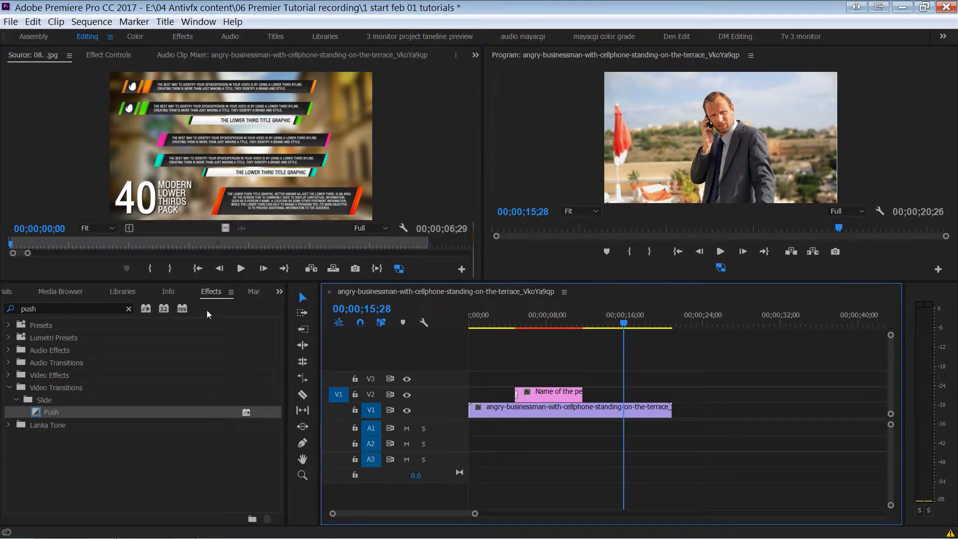
- Duplicate the Name of the person title in the project, inspect the copy in the title editor, and delete the copy
{"action": "left_click", "coordinate": [279, 291]}
{"action": "left_click", "coordinate": [297, 307]}
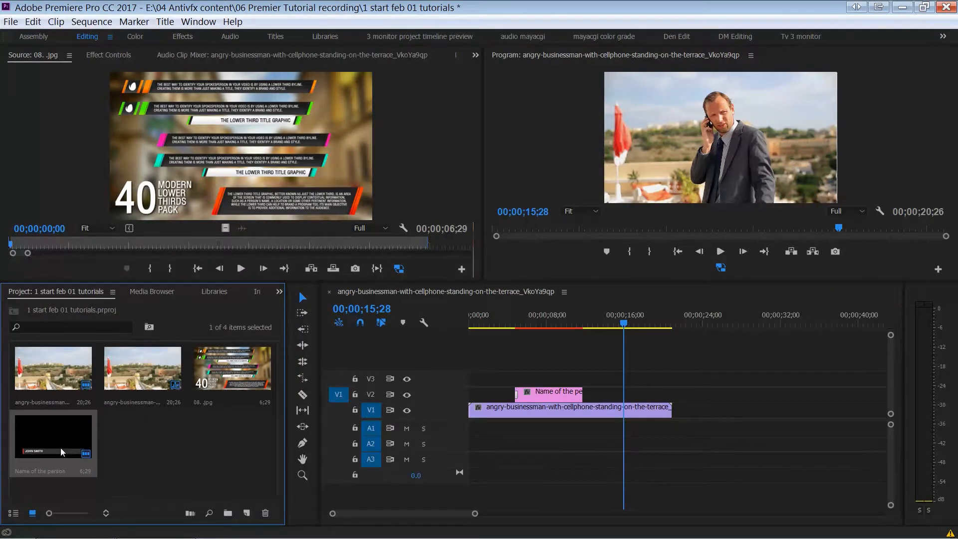
{"action": "left_click_drag", "start_coordinate": [61, 448], "coordinate": [141, 450]}
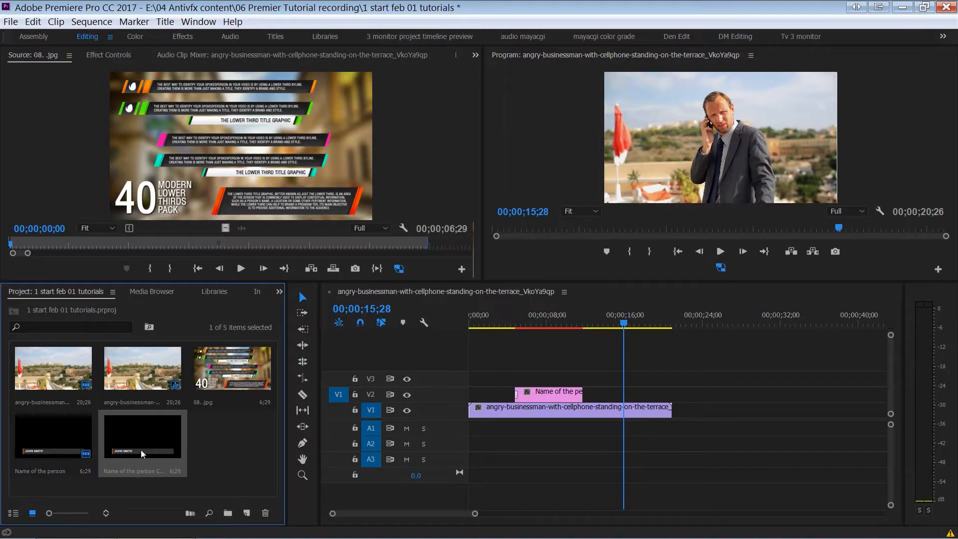
{"action": "double_click", "coordinate": [139, 445]}
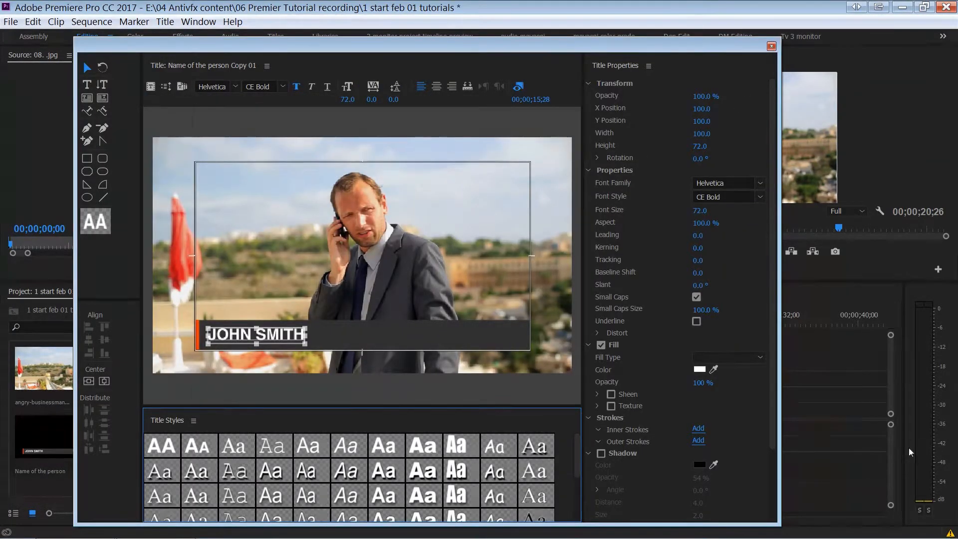
{"action": "left_click", "coordinate": [772, 46]}
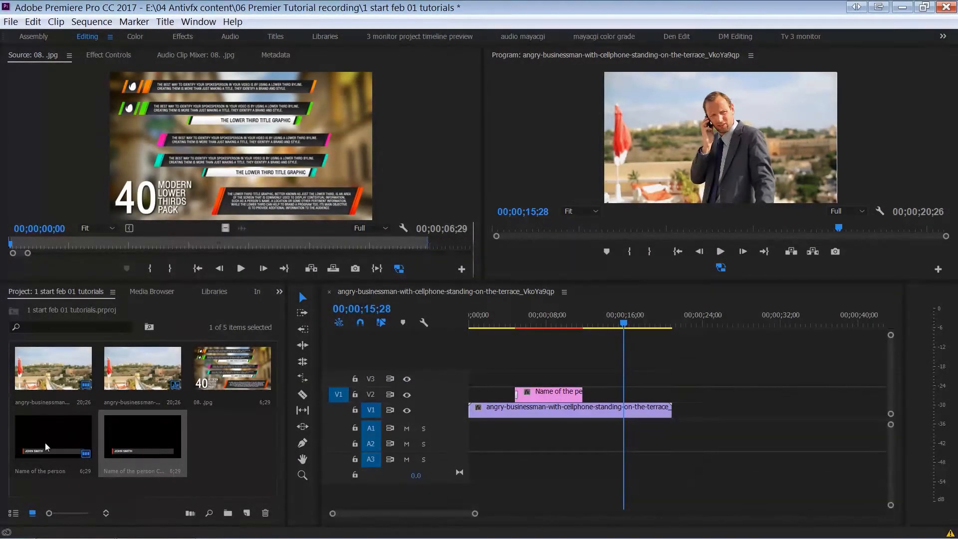
{"action": "key", "text": "Delete"}
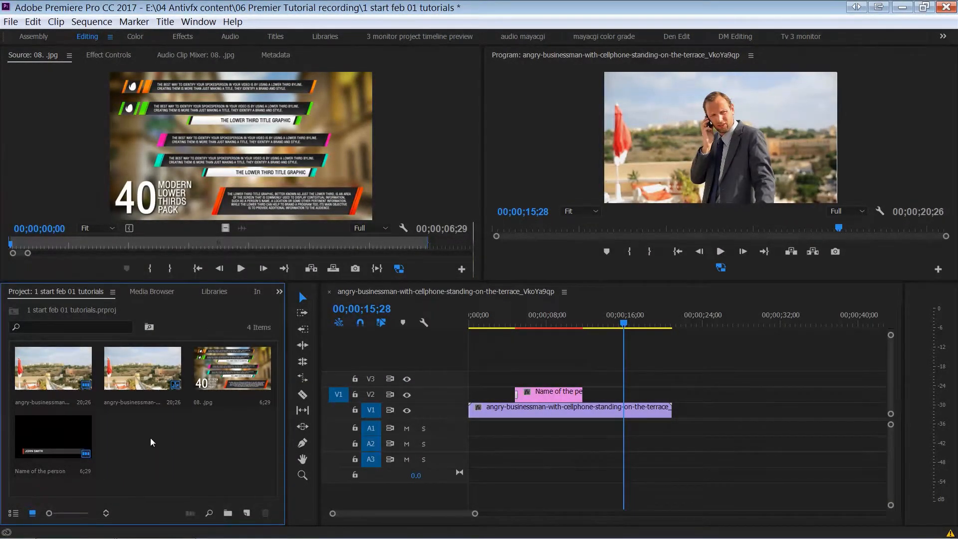
- Open the original Name of the person title in the title editor to inspect it, and close it again
{"action": "left_click", "coordinate": [55, 436]}
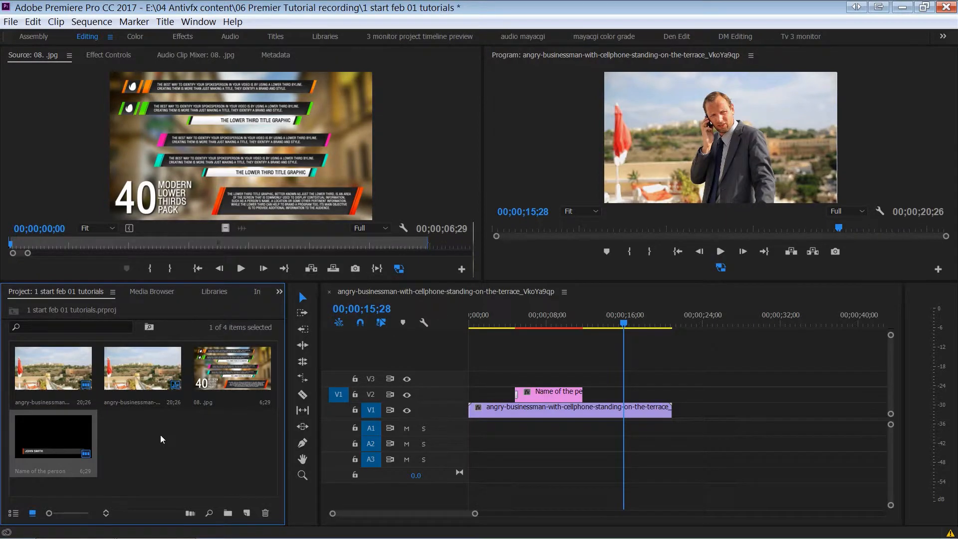
{"action": "double_click", "coordinate": [39, 433]}
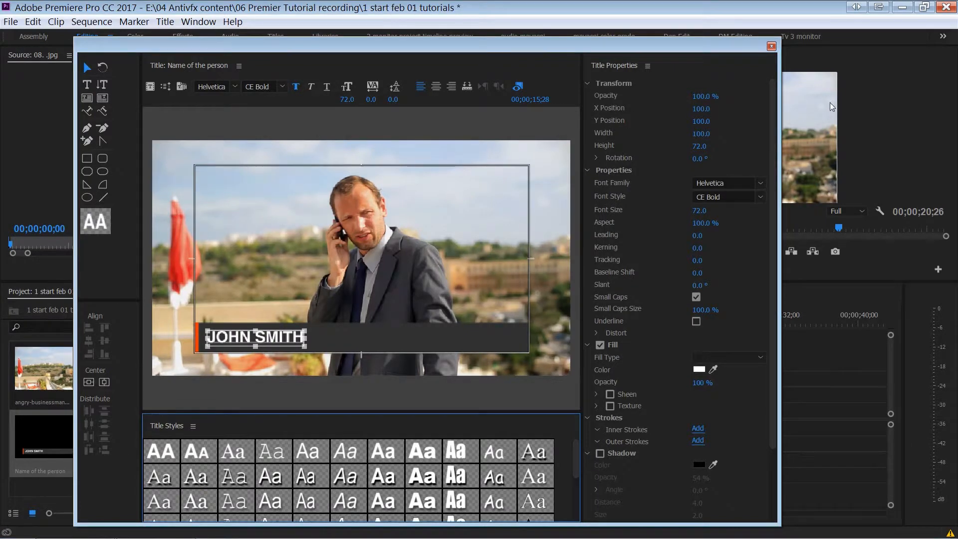
{"action": "left_click", "coordinate": [771, 46]}
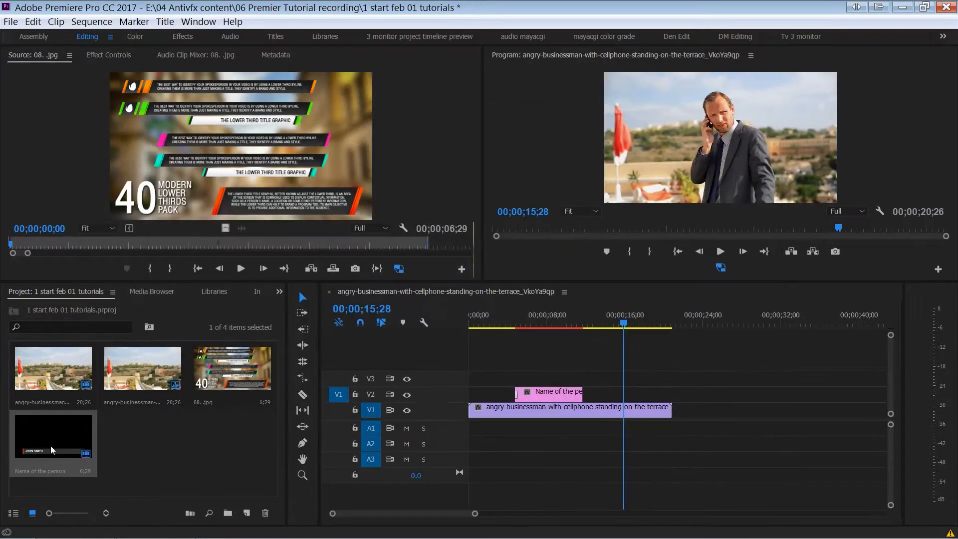
- Reopen the Name of the person title, bring up the title Templates dialog, and reposition and enlarge it
{"action": "double_click", "coordinate": [38, 444]}
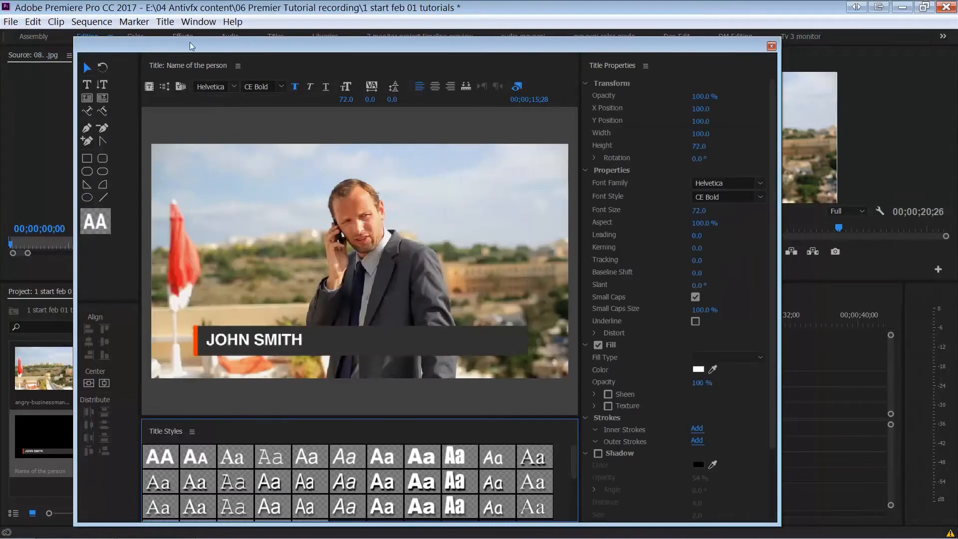
{"action": "left_click", "coordinate": [168, 23]}
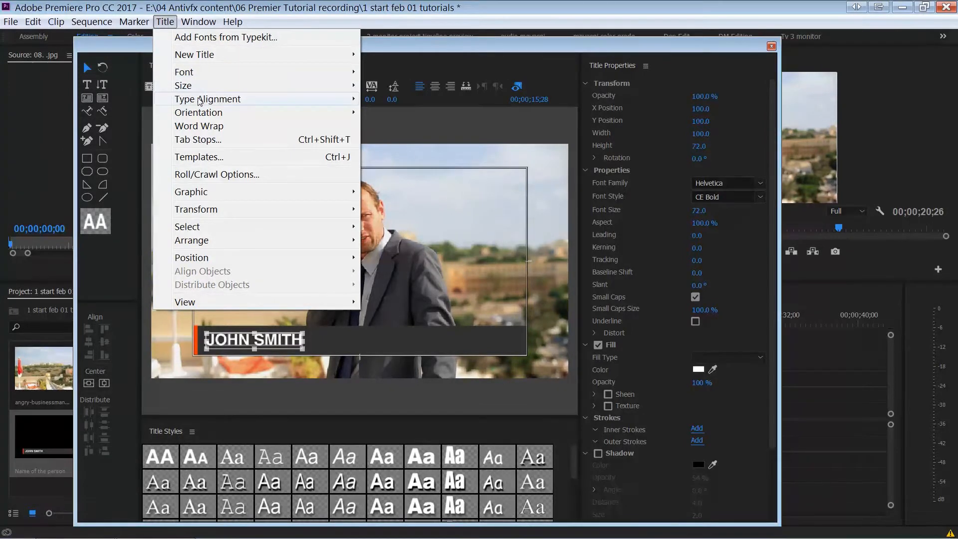
{"action": "left_click", "coordinate": [202, 158]}
{"action": "left_click_drag", "start_coordinate": [190, 10], "coordinate": [337, 145]}
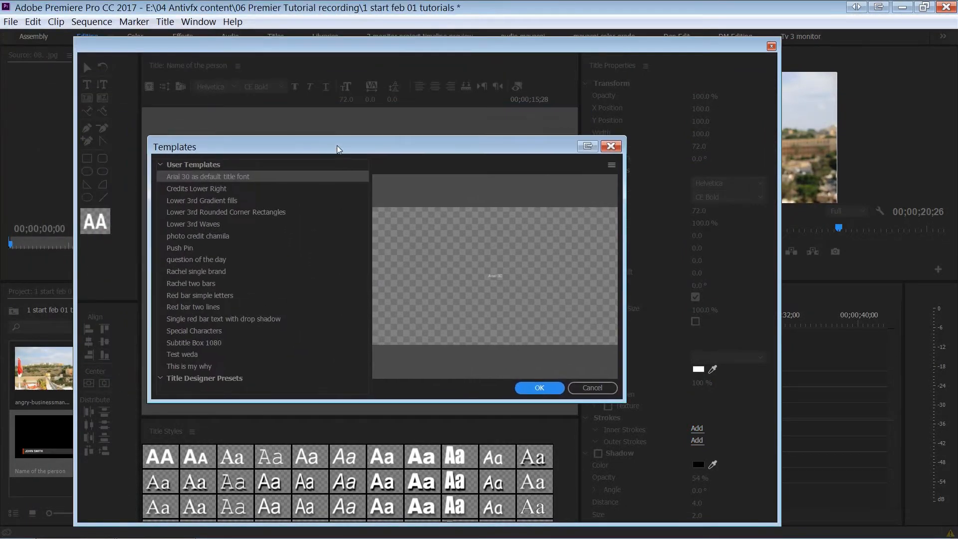
{"action": "left_click_drag", "start_coordinate": [625, 401], "coordinate": [690, 444]}
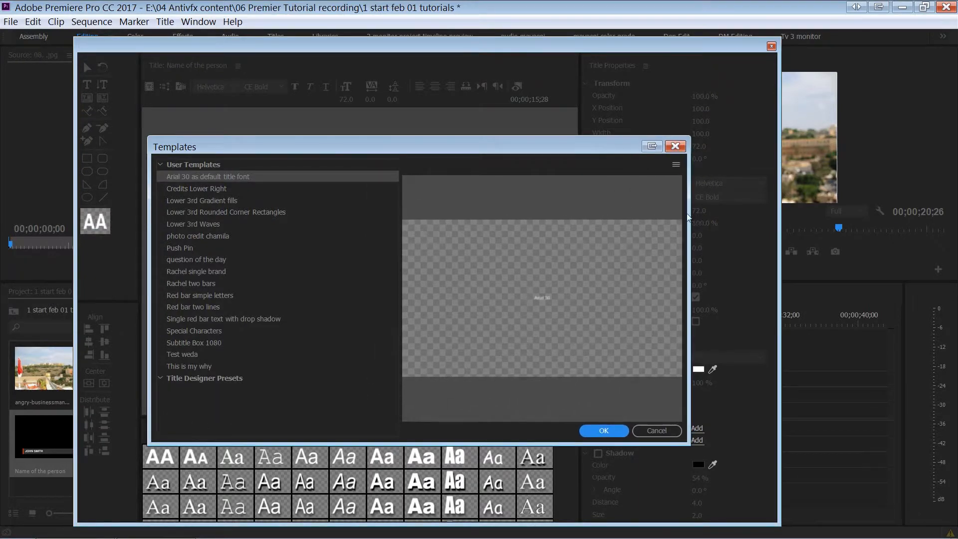
- Save the current title as a user template named Simple single line title
{"action": "left_click", "coordinate": [676, 165]}
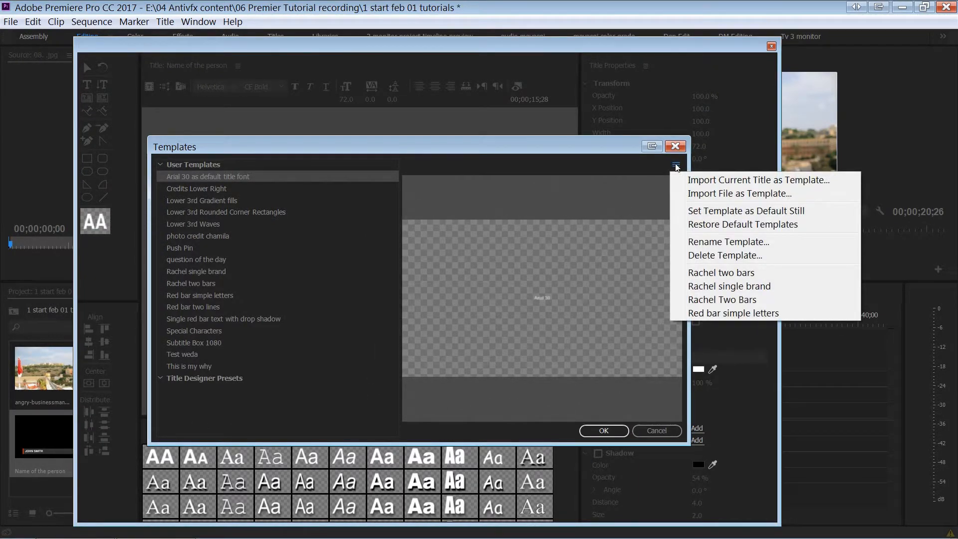
{"action": "left_click", "coordinate": [742, 182]}
{"action": "left_click_drag", "start_coordinate": [424, 253], "coordinate": [436, 276]}
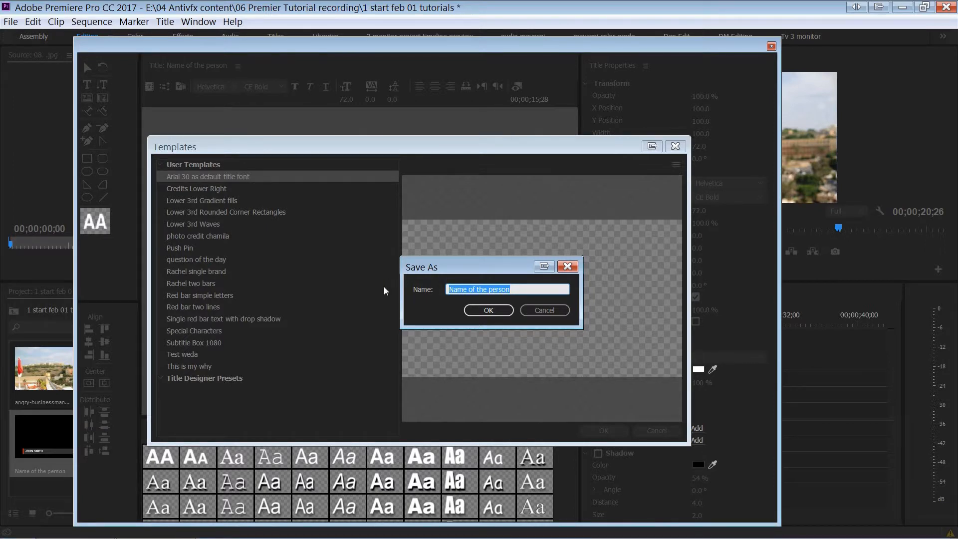
{"action": "type", "text": "Simple"}
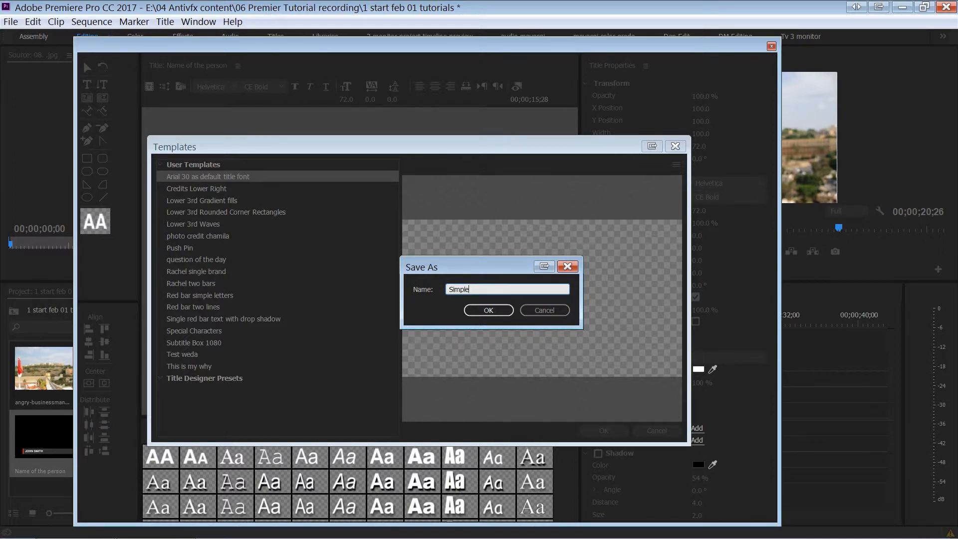
{"action": "type", "text": " single line title"}
{"action": "left_click", "coordinate": [479, 311]}
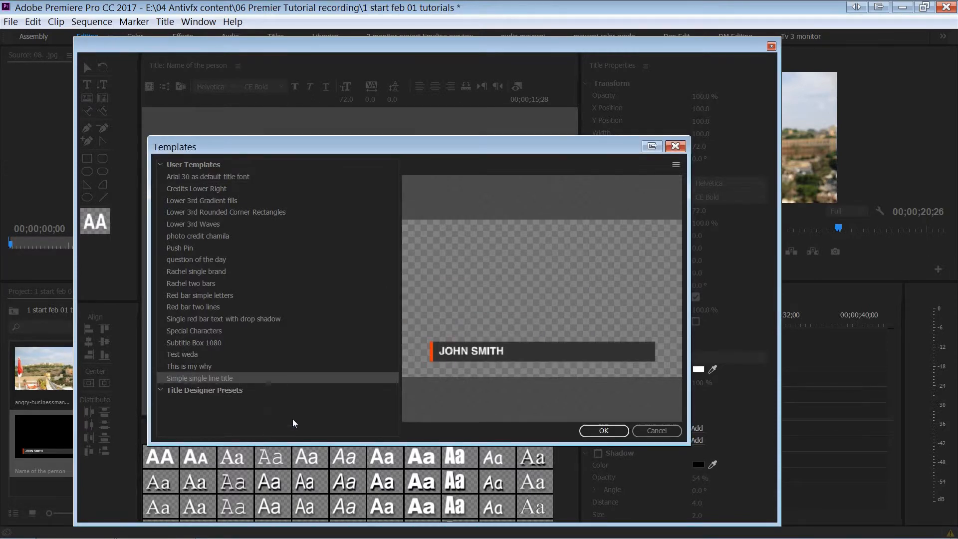
- Reposition the Templates dialog, accept it, and close the title editor to return to the project
{"action": "left_click_drag", "start_coordinate": [233, 149], "coordinate": [225, 126]}
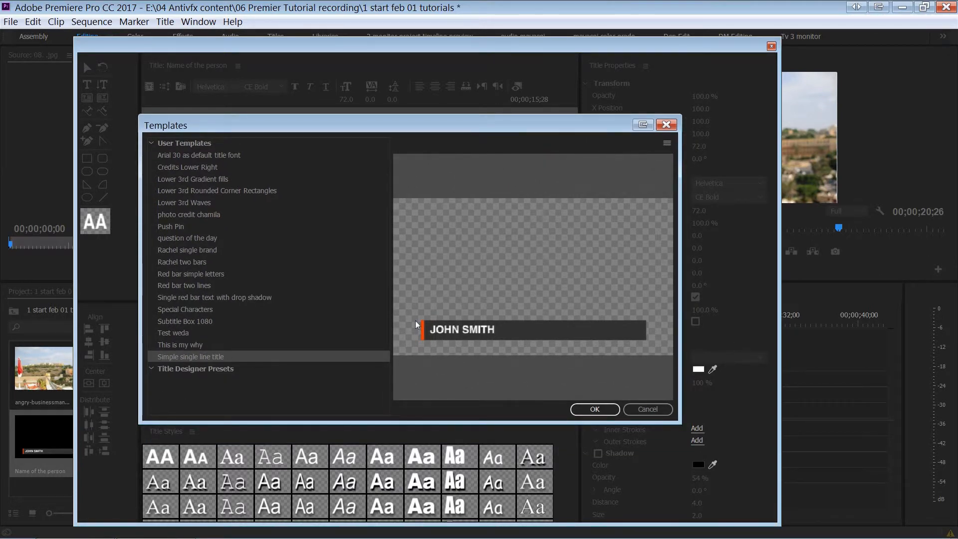
{"action": "left_click", "coordinate": [594, 409]}
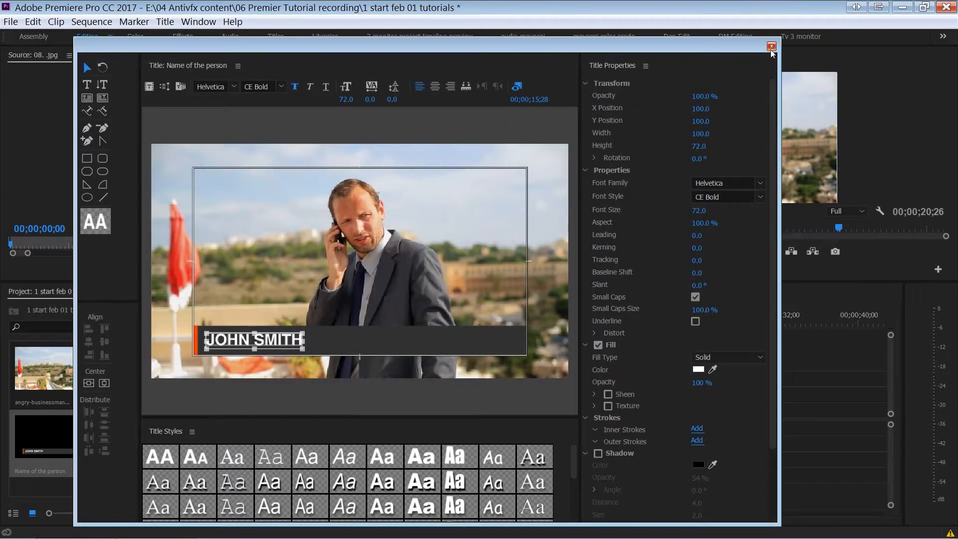
{"action": "key", "text": "Escape"}
{"action": "left_click", "coordinate": [189, 451]}
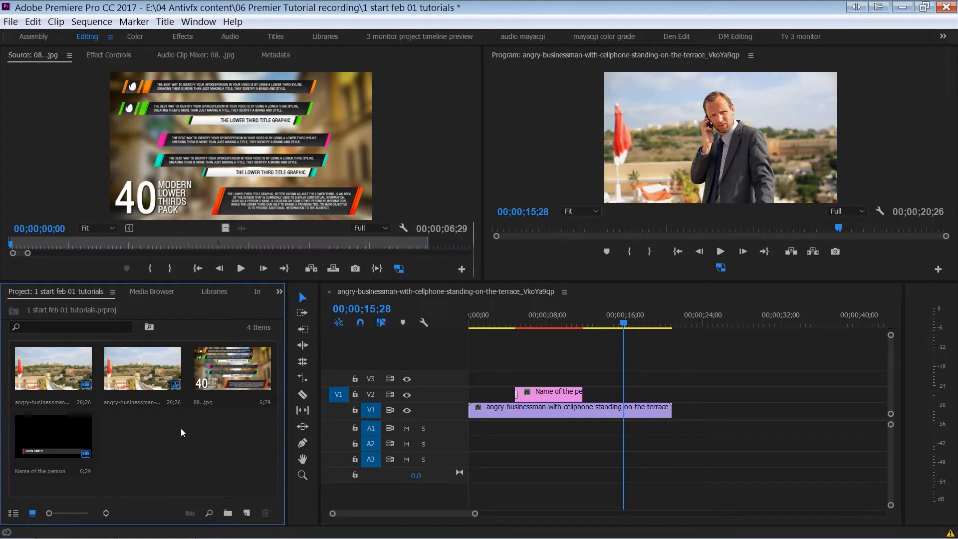
- Create a new title based on the Simple single line title template, keeping the default name Title 03
{"action": "left_click", "coordinate": [160, 23]}
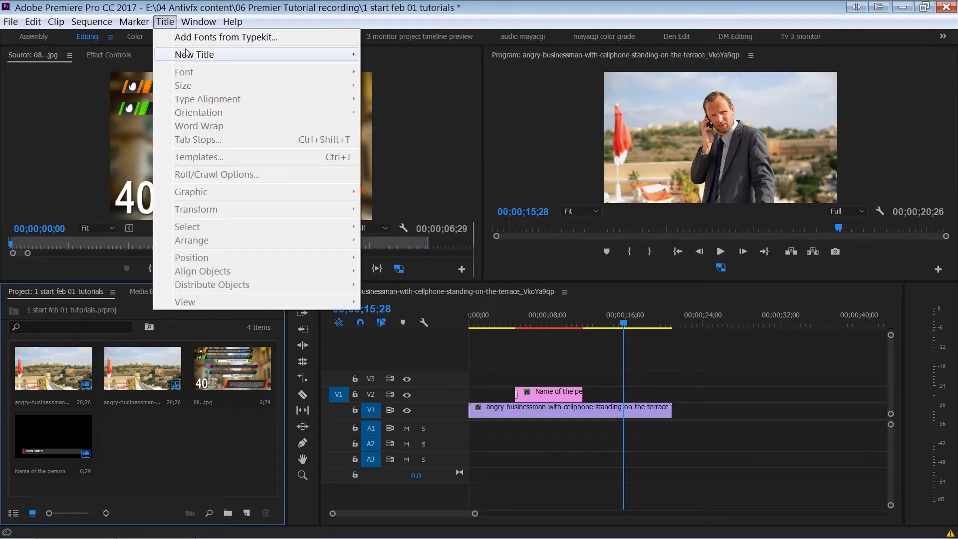
{"action": "mouse_move", "coordinate": [260, 54]}
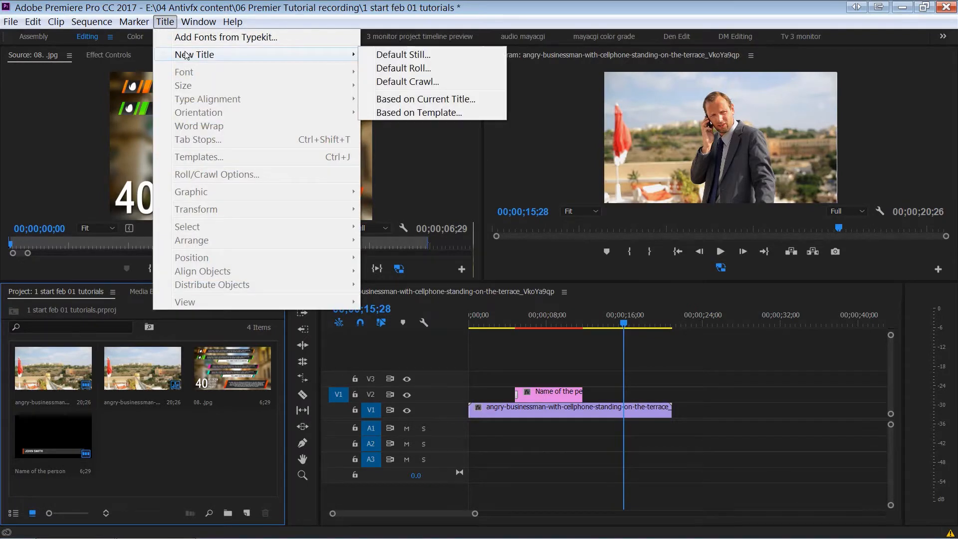
{"action": "left_click", "coordinate": [405, 112]}
{"action": "left_click_drag", "start_coordinate": [454, 235], "coordinate": [450, 274]}
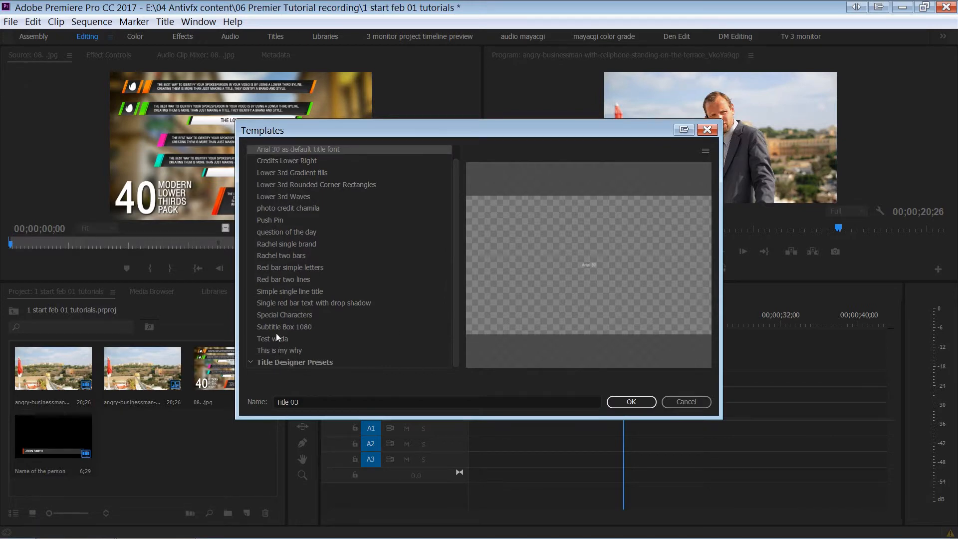
{"action": "scroll", "coordinate": [327, 201], "scroll_direction": "up", "scroll_amount": 1}
{"action": "scroll", "coordinate": [327, 202], "scroll_direction": "down", "scroll_amount": 1}
{"action": "left_click", "coordinate": [285, 292]}
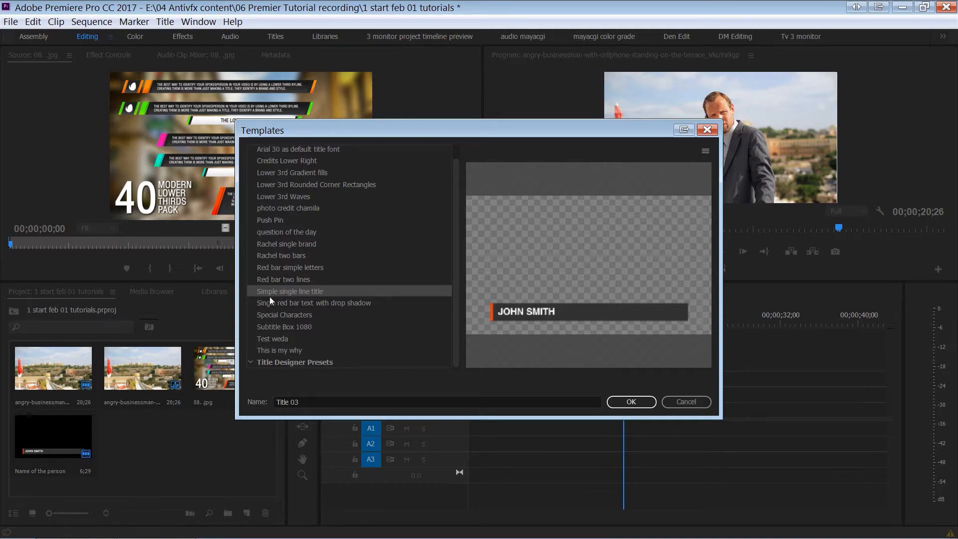
{"action": "left_click", "coordinate": [634, 404]}
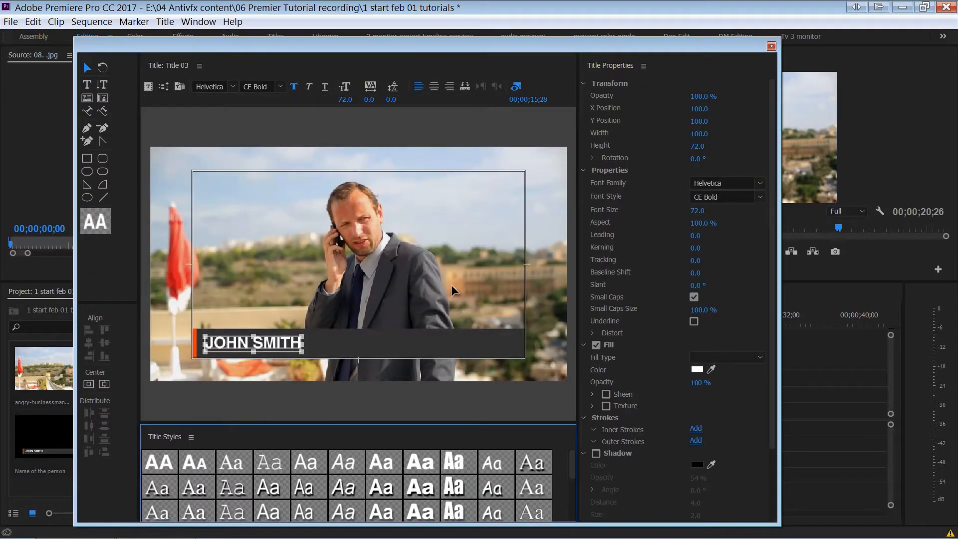
- Replace the placeholder name on the Title 03 lower third with another person's full name and close the title editor
{"action": "left_click", "coordinate": [448, 344]}
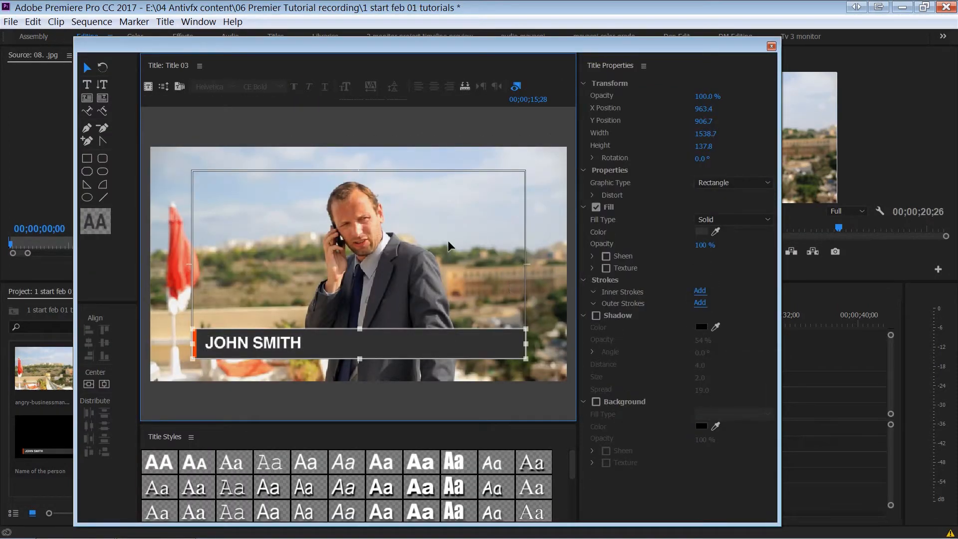
{"action": "left_click", "coordinate": [449, 248]}
{"action": "left_click", "coordinate": [88, 84]}
{"action": "left_click", "coordinate": [223, 346]}
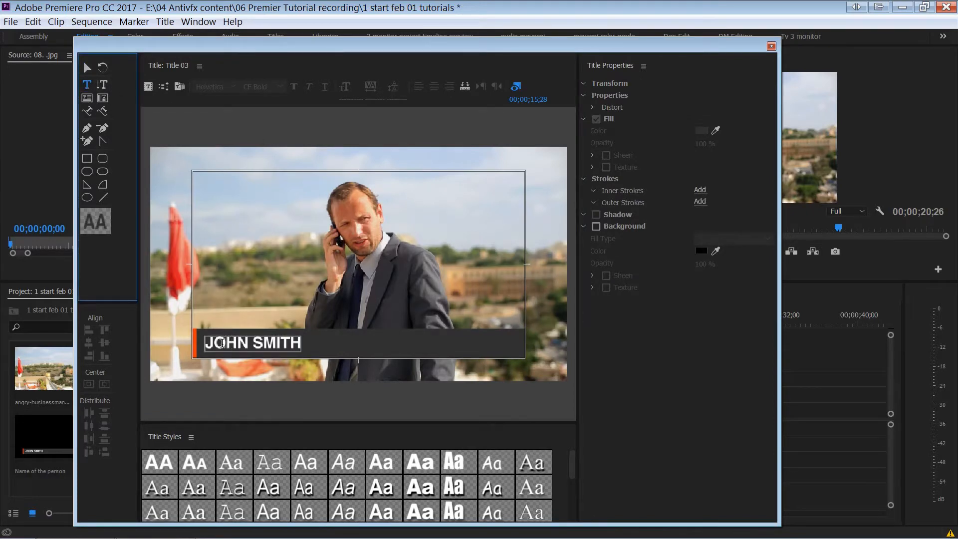
{"action": "key", "text": "ctrl+a"}
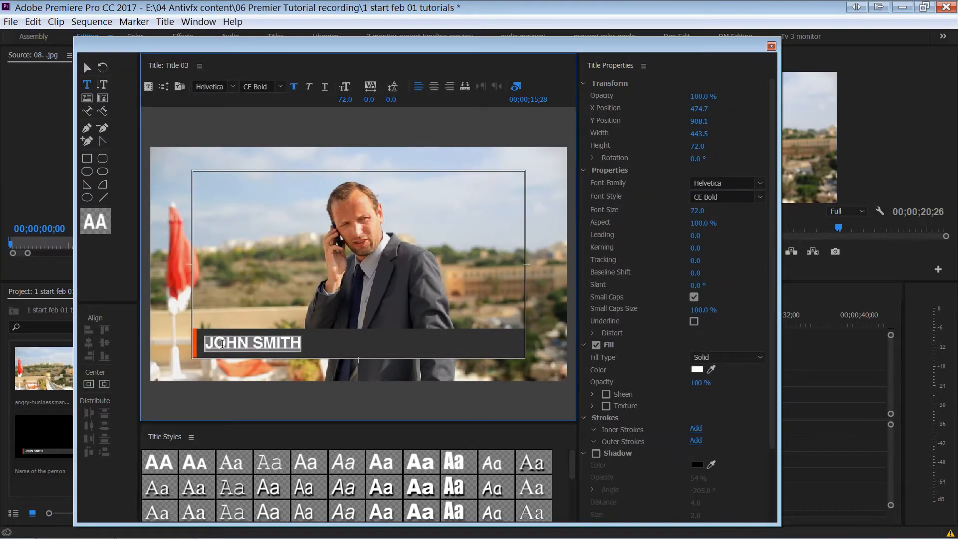
{"action": "type", "text": "ADAM"}
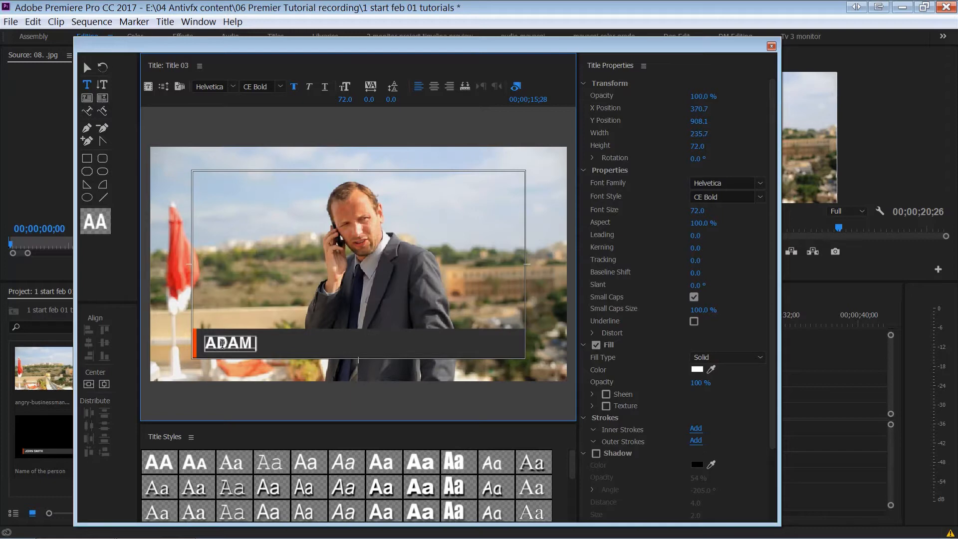
{"action": "type", "text": " SMITH"}
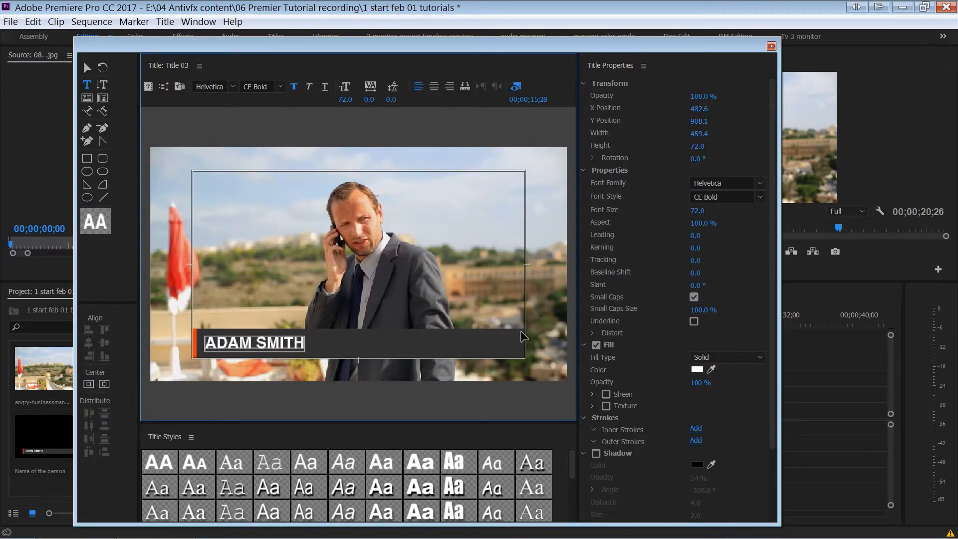
{"action": "key", "text": "ctrl+w"}
- Place Title 03 on V2 at 00;00;15;28 above the businessman clip and move the playhead onto it at 00;00;17;10
{"action": "left_click_drag", "start_coordinate": [127, 445], "coordinate": [625, 394]}
{"action": "left_click", "coordinate": [633, 320]}
{"action": "mouse_move", "coordinate": [636, 319]}
{"action": "left_mouse_down"}
{"action": "mouse_move", "coordinate": [548, 330]}
{"action": "mouse_move", "coordinate": [637, 330]}
{"action": "left_mouse_up"}
- View the new title in a maximized program monitor, restore the layout, and check the first title at 00;00;06;20
{"action": "left_click", "coordinate": [523, 160]}
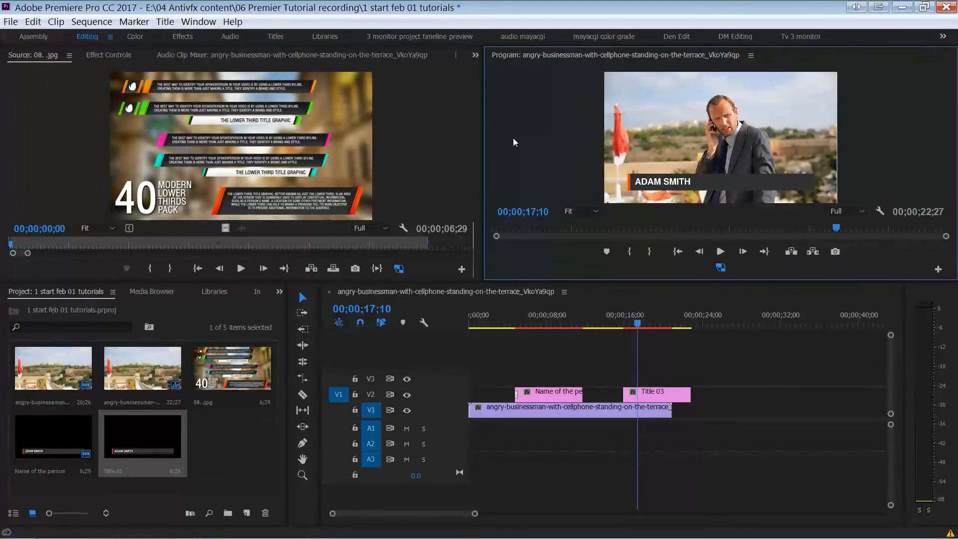
{"action": "key", "text": "grave"}
{"action": "key", "text": "grave"}
{"action": "left_click", "coordinate": [536, 322]}
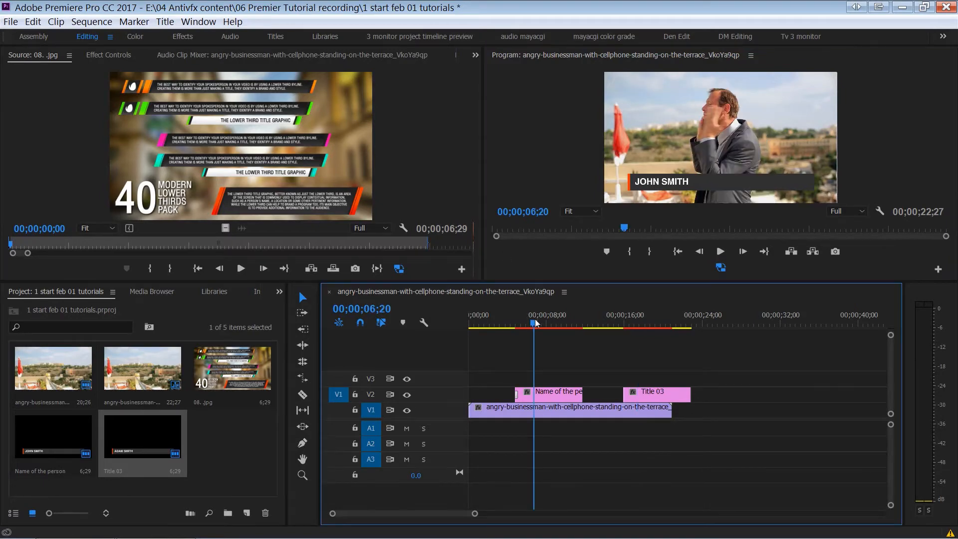